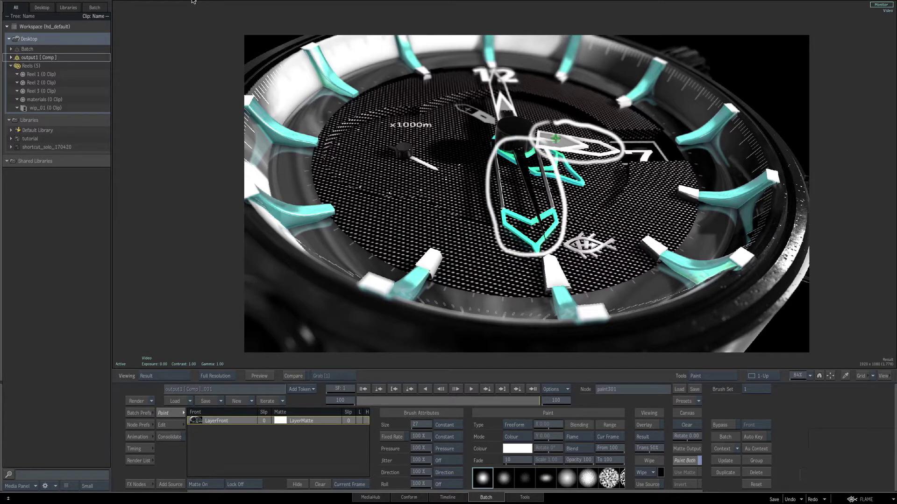
Step: Circle the watch's central hub with a white paint stroke on the render and view the flat watch-hands artwork in mux252
mouse_move(529, 113)
mouse_down()
mouse_move(542, 154)
mouse_move(544, 112)
mouse_up()
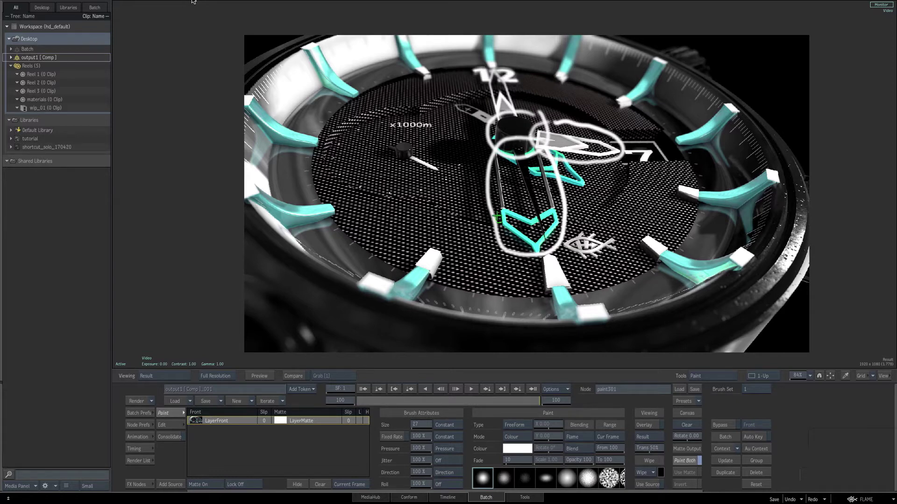
key(Escape)
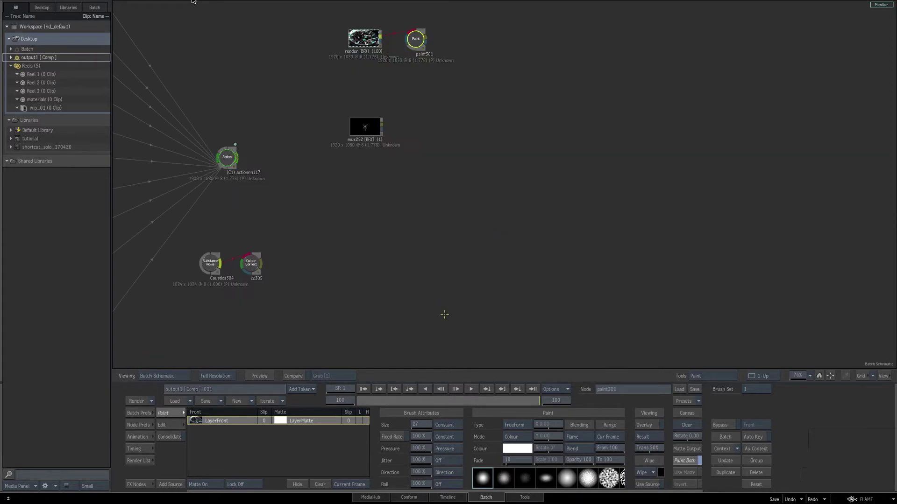
click(361, 127)
key(Tab)
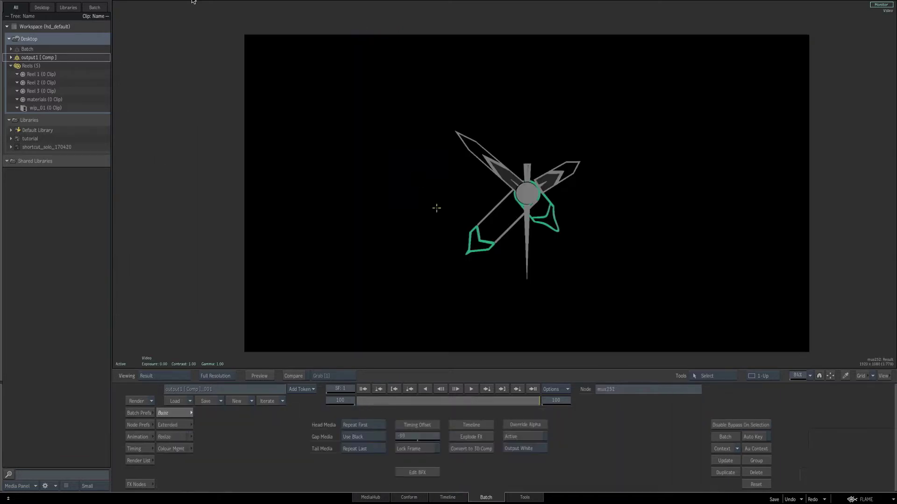
drag(573, 234, 545, 218)
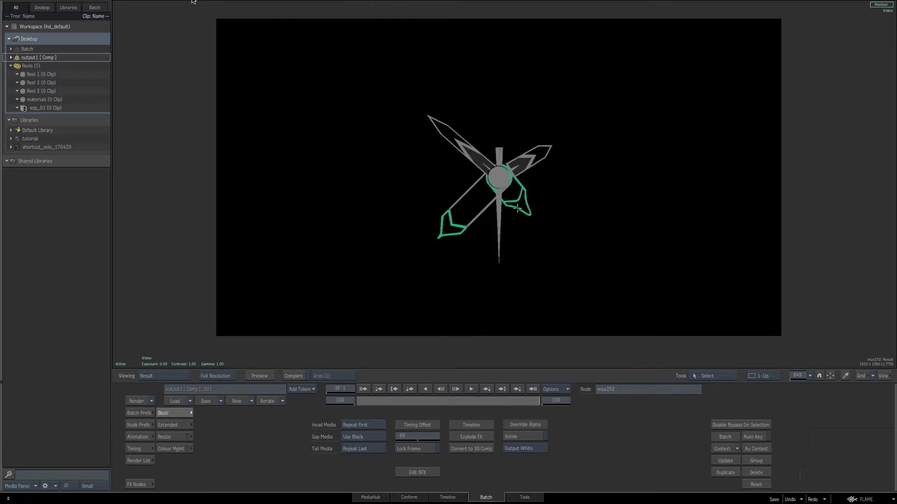
key(Escape)
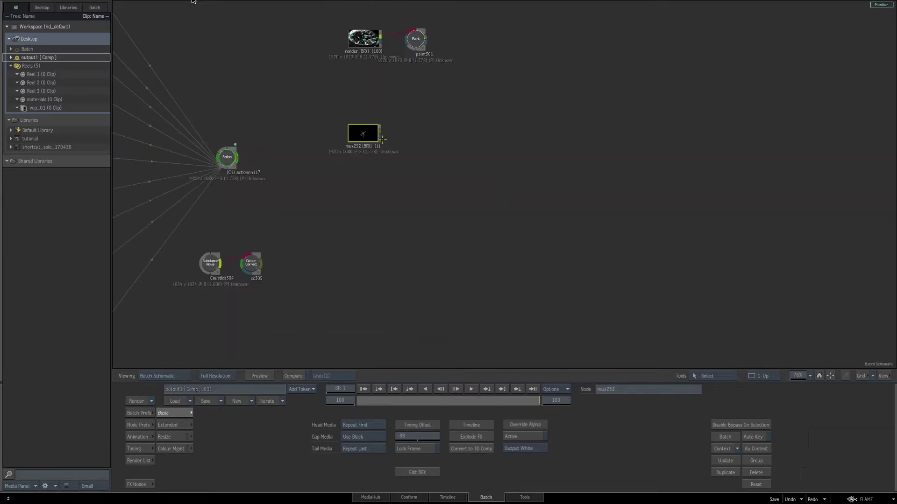
Step: Add an Action node beside mux252 with that clip as its background and display the Action result
drag(362, 132, 364, 135)
mouse_move(1, 473)
key(a)
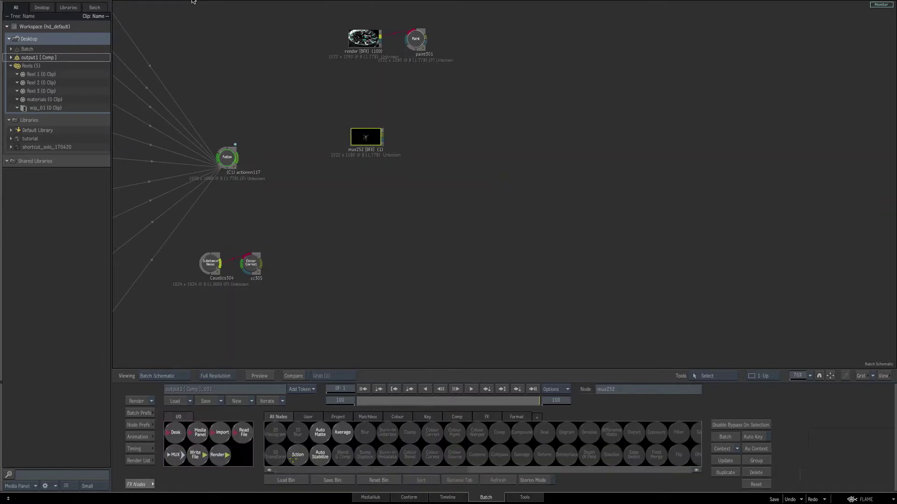
drag(294, 458, 437, 137)
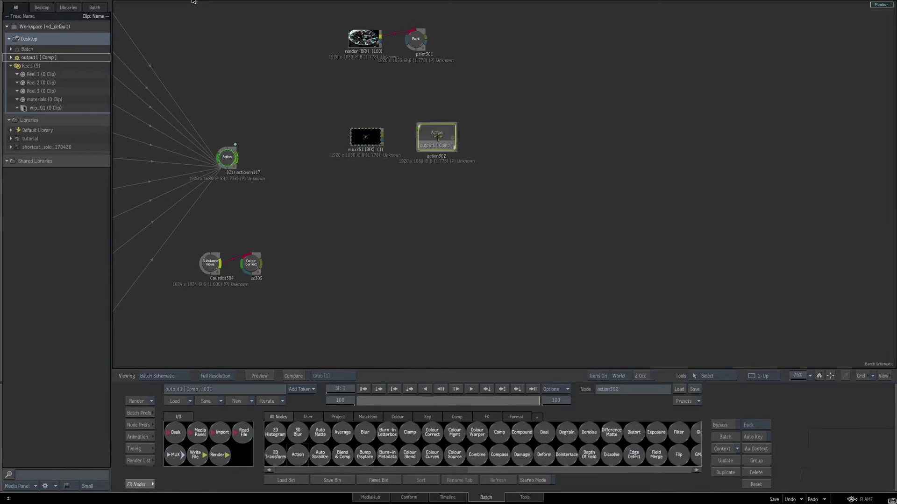
click(447, 140)
key(F4)
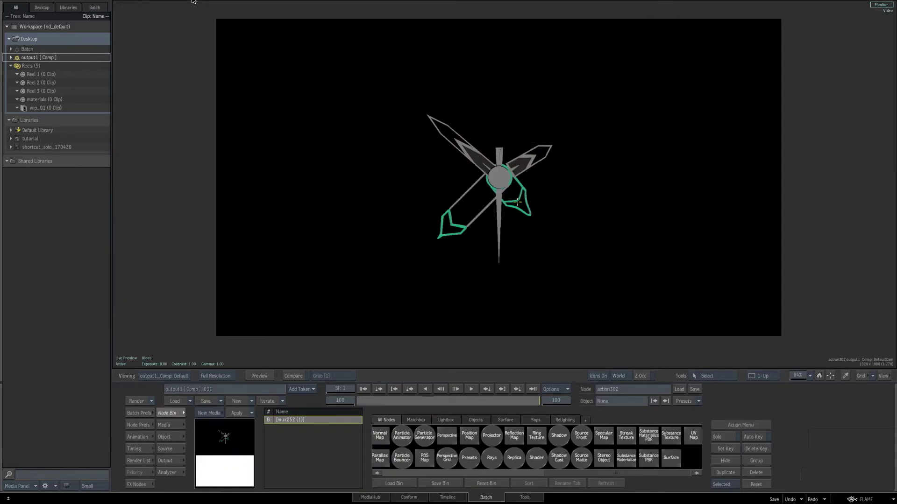
Step: Add a 3D Shape node to the Action schematic
key(F8)
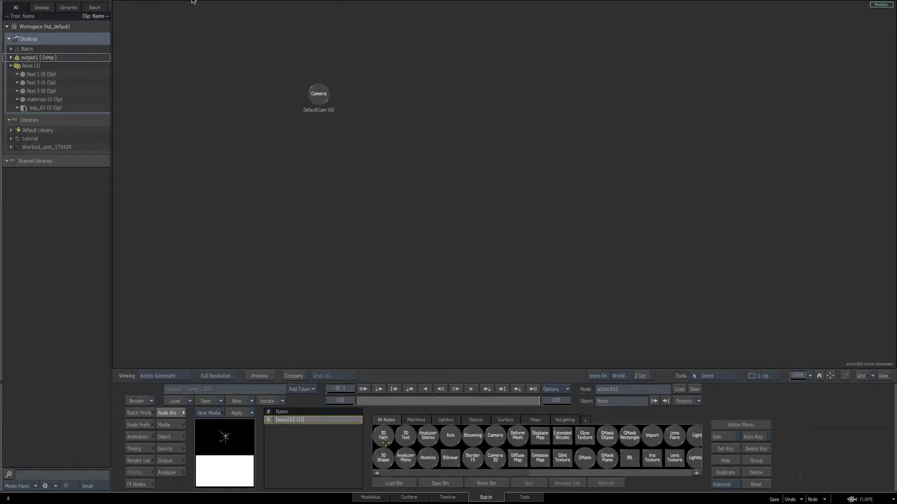
key(3)
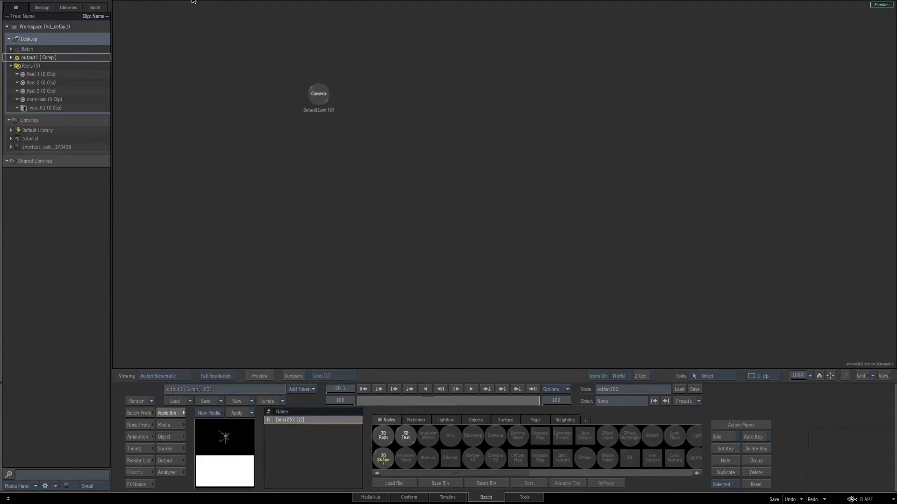
click(383, 458)
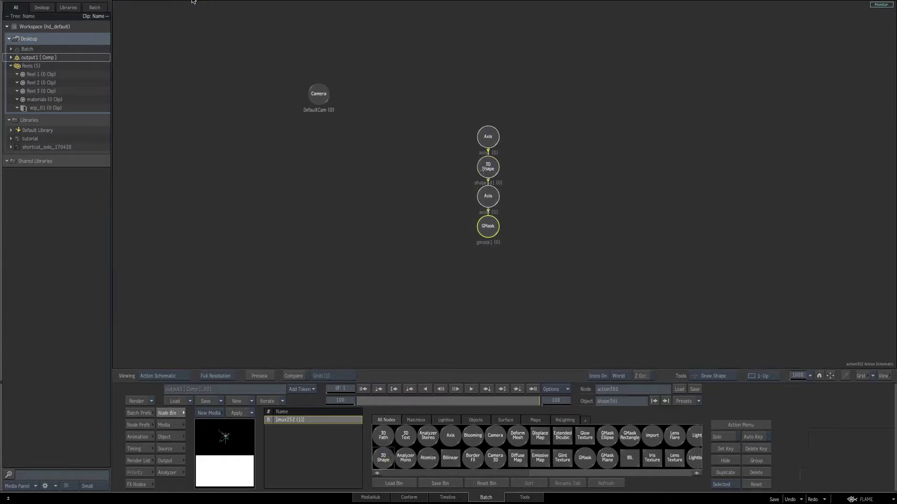
Step: Draw a closed outline with the 3D Shape's mask around the short upper-right watch hand, following its outer corners
key(Tab)
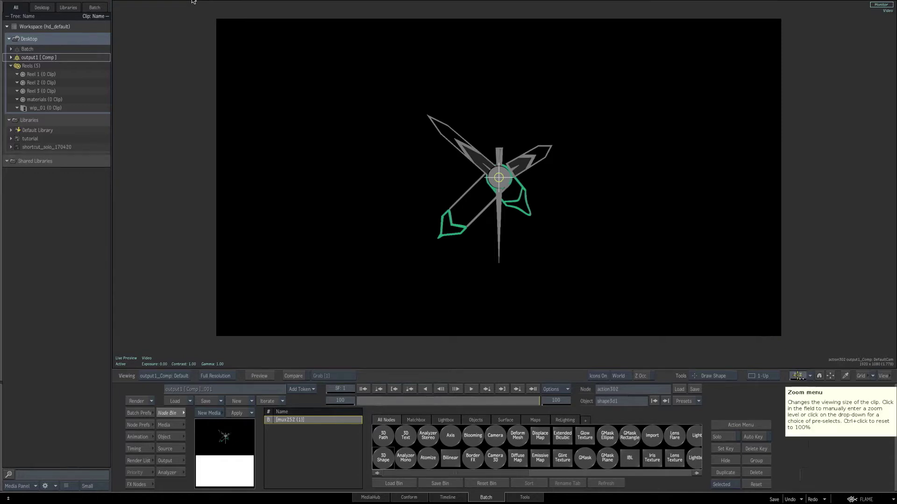
drag(799, 376, 894, 282)
drag(730, 163, 678, 220)
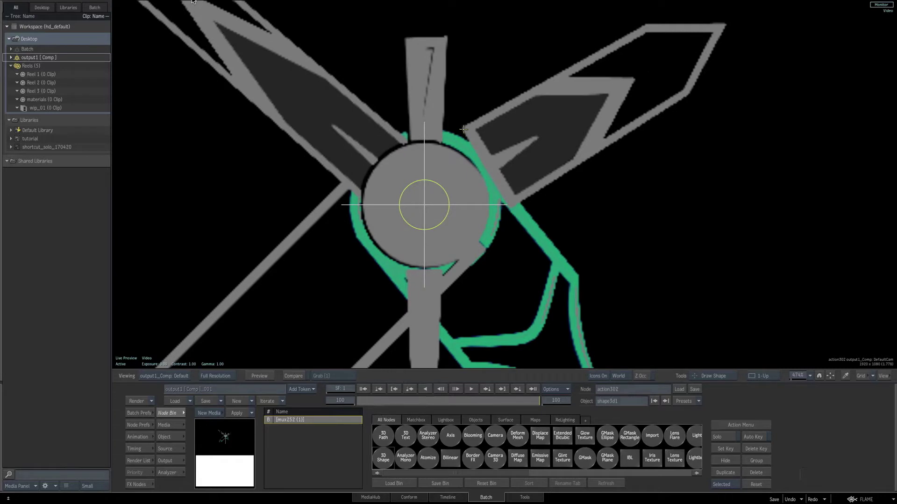
click(462, 128)
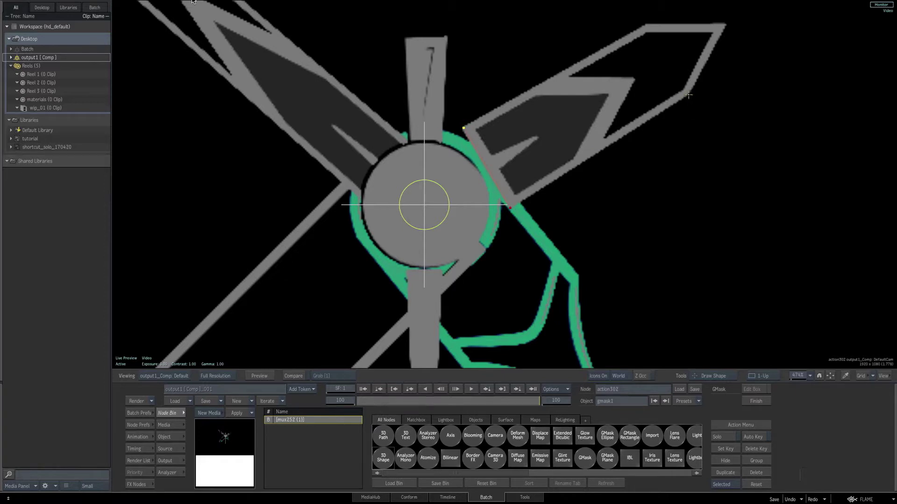
middle_drag(691, 96, 673, 111)
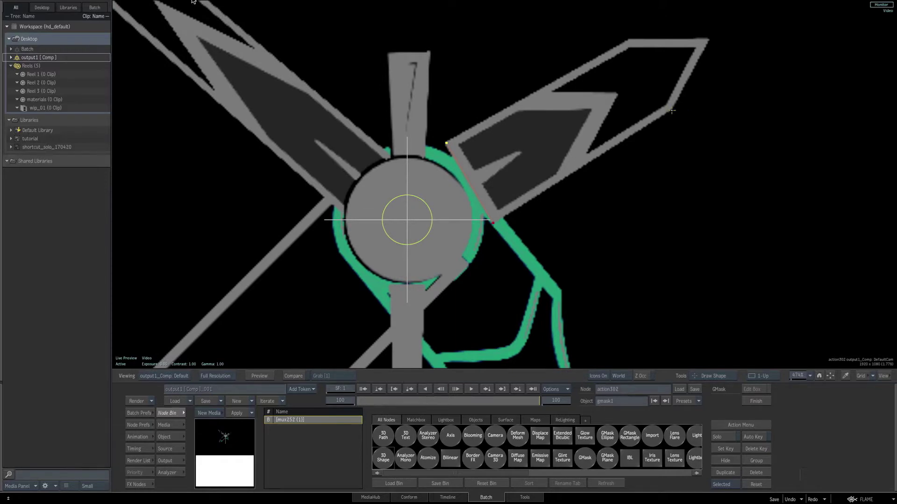
click(672, 109)
click(709, 40)
click(447, 143)
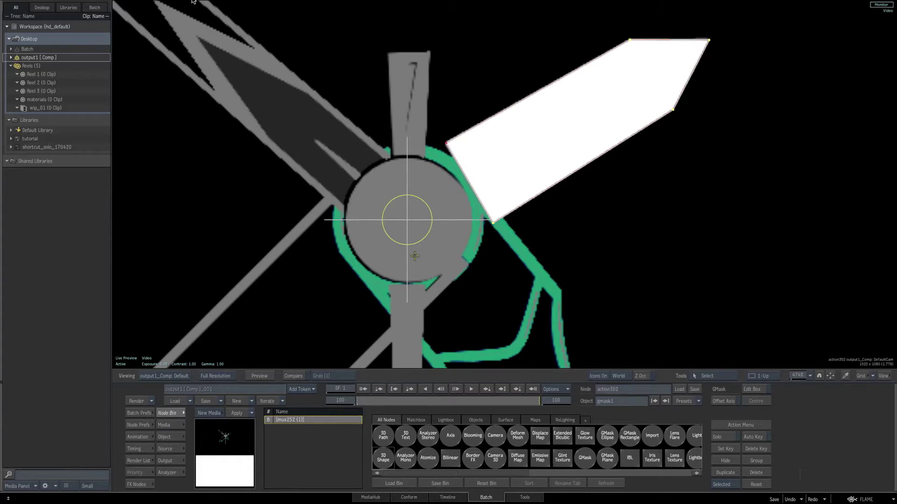
Step: Set the 3D Shape's geometry transparency to 30% so the reference artwork shows through
click(165, 437)
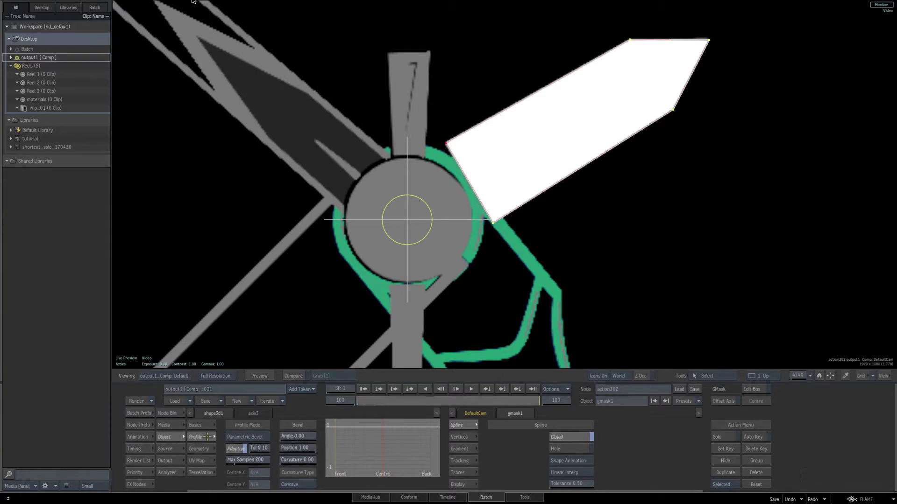
click(198, 449)
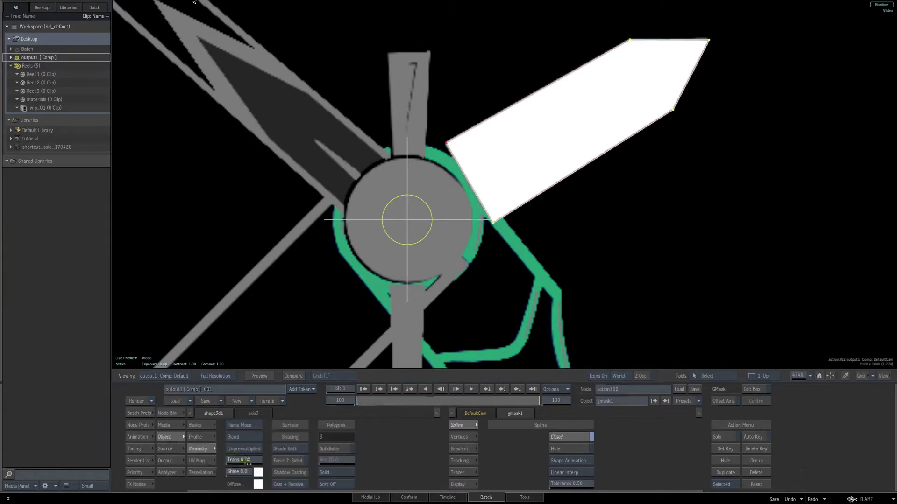
drag(244, 460, 256, 460)
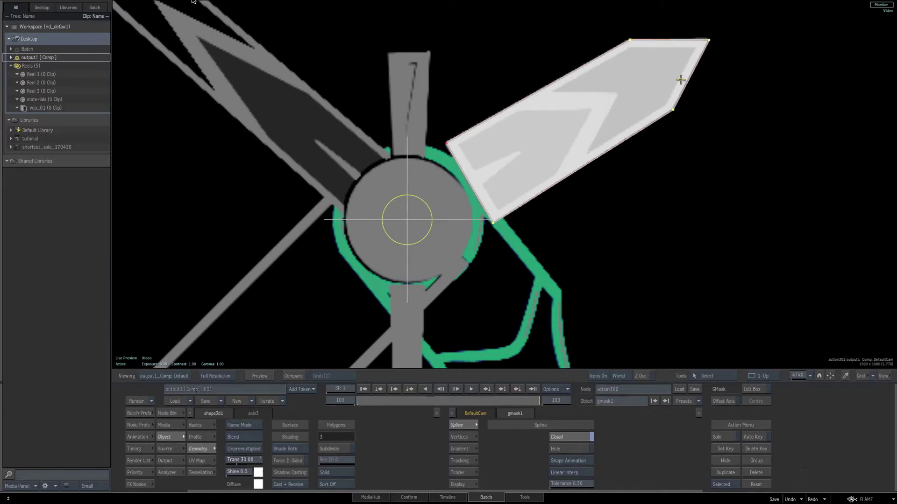
Step: Add a second GMask with its axis under the 3D Shape node
key(Tab)
click(498, 170)
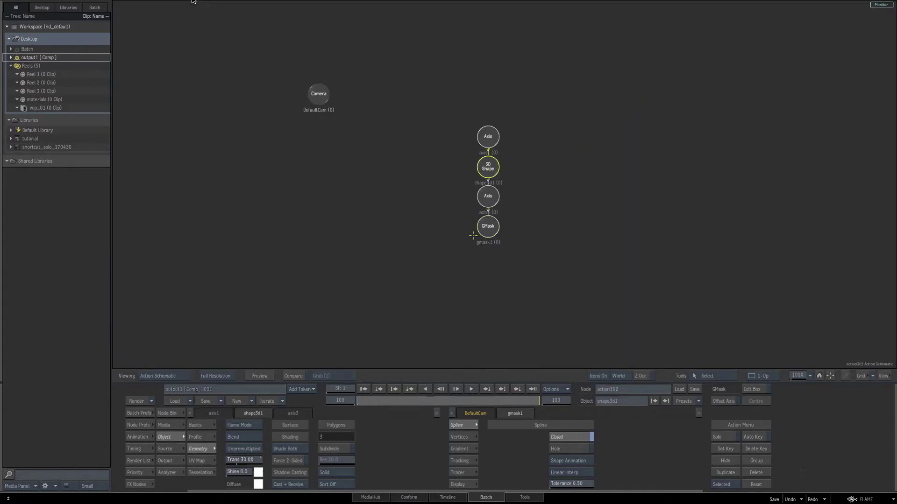
click(166, 413)
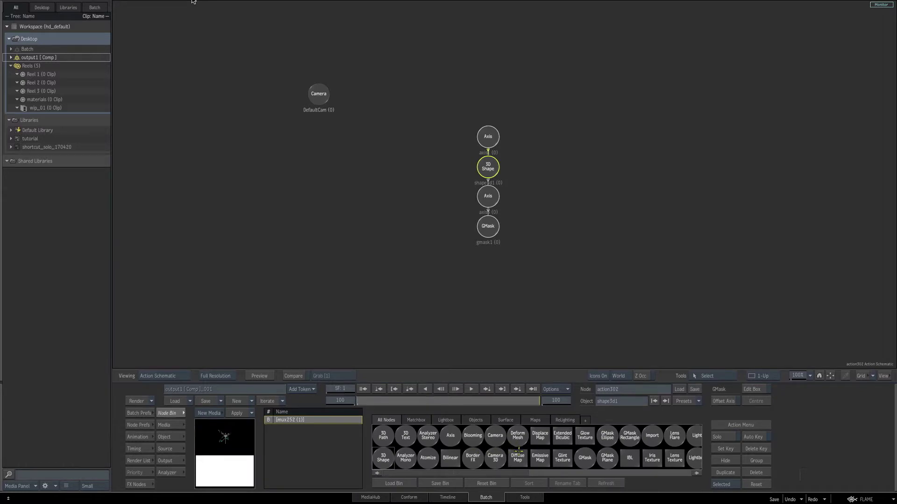
scroll(520, 453, down, 1)
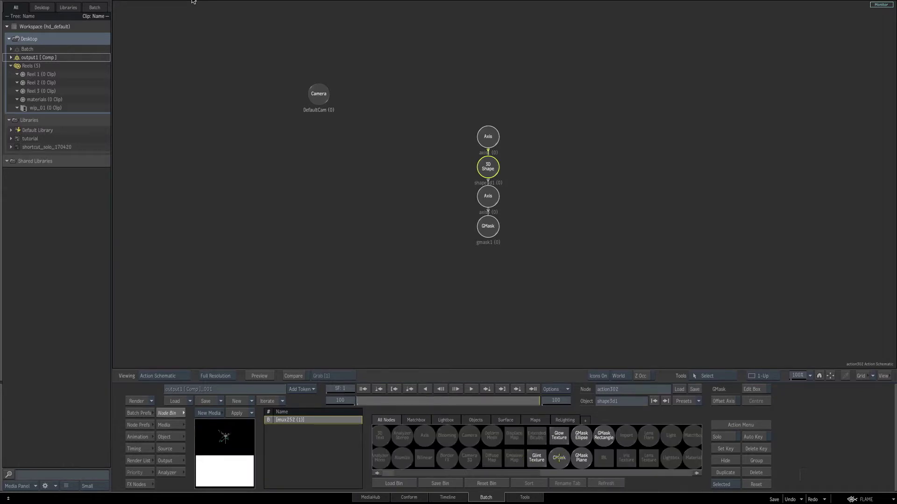
mouse_move(560, 453)
mouse_down()
mouse_move(549, 230)
mouse_move(526, 194)
mouse_up()
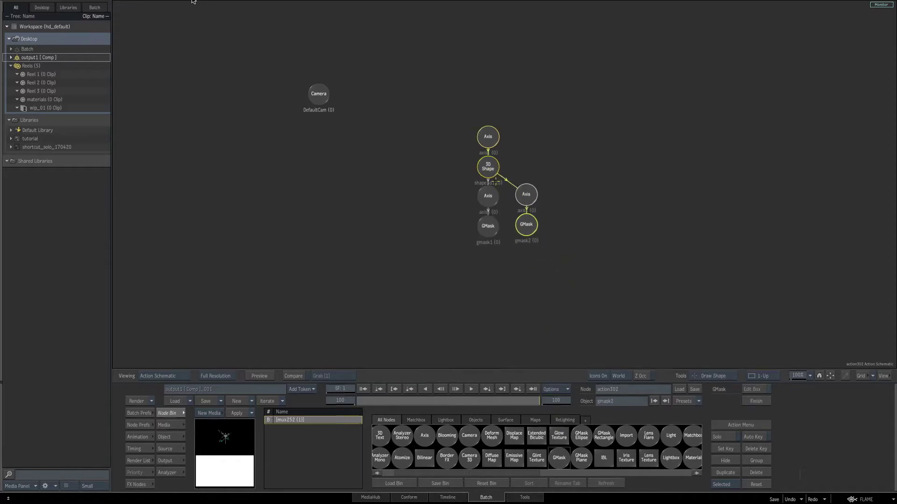
Step: Trace the hollow tip area of the short upper-right hand with the second GMask and mark that spline as a hole
key(F4)
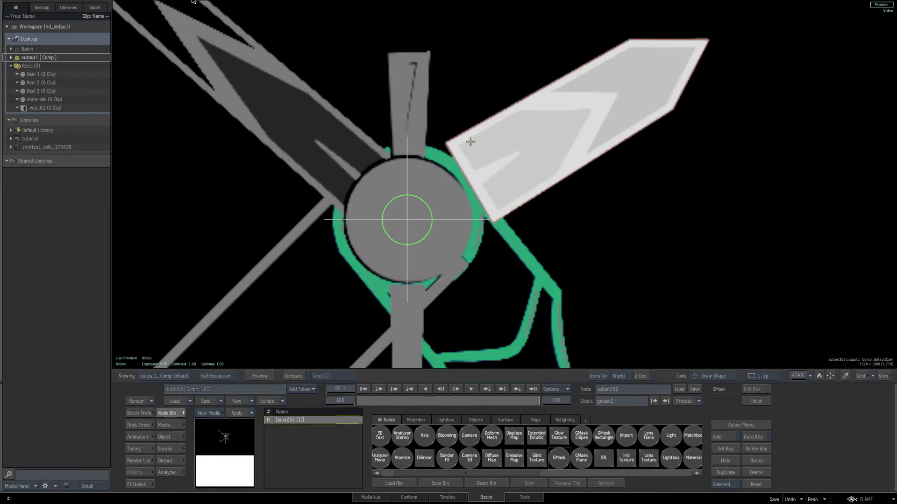
click(555, 90)
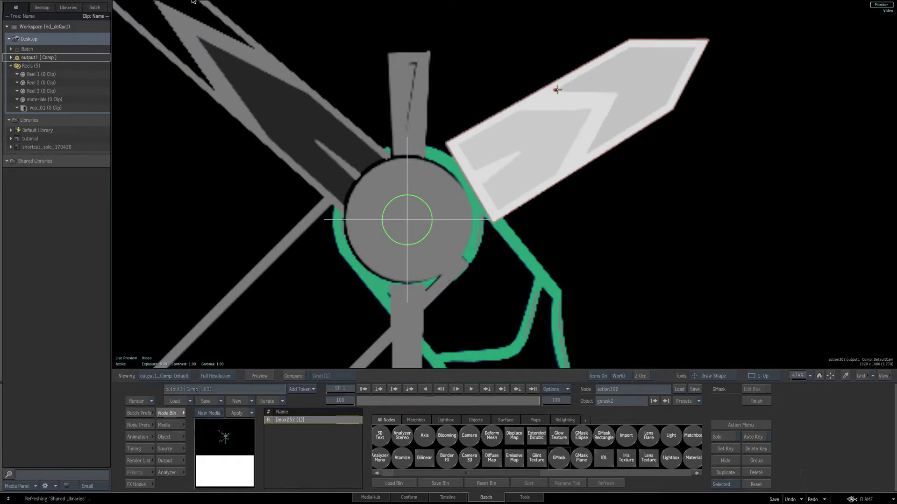
click(629, 47)
click(694, 48)
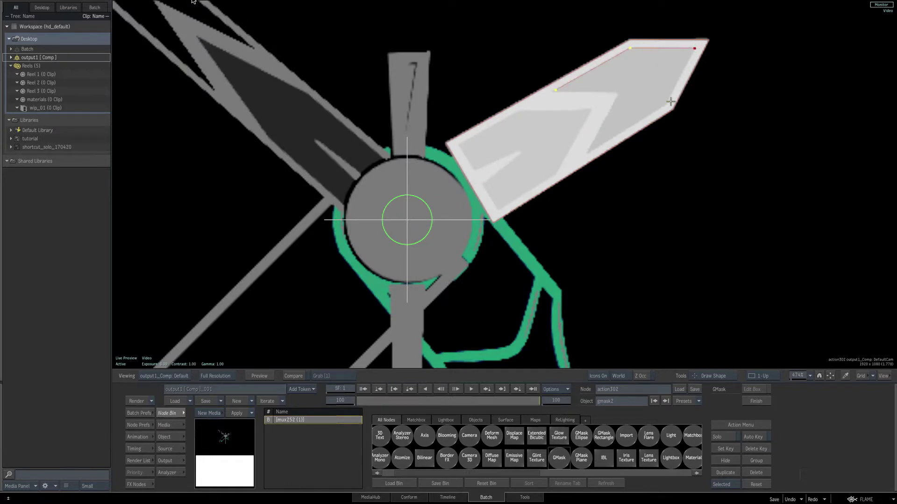
click(667, 103)
click(588, 151)
click(617, 93)
click(556, 91)
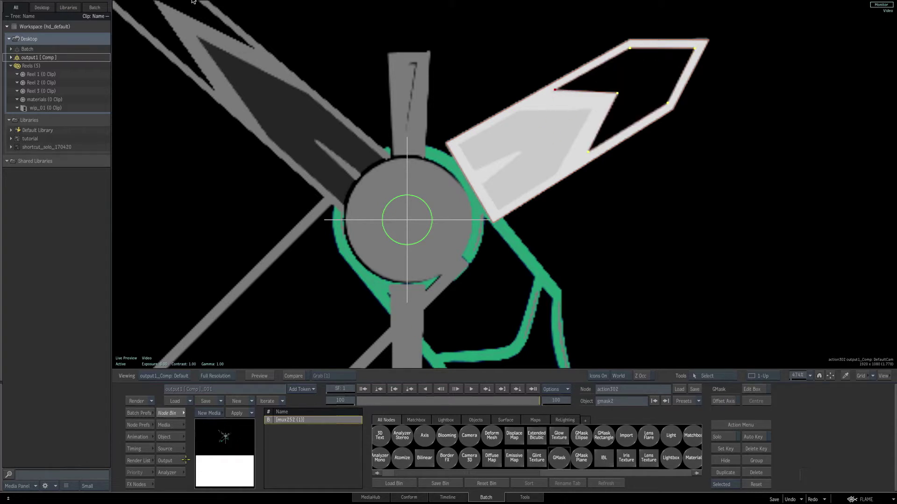
click(164, 437)
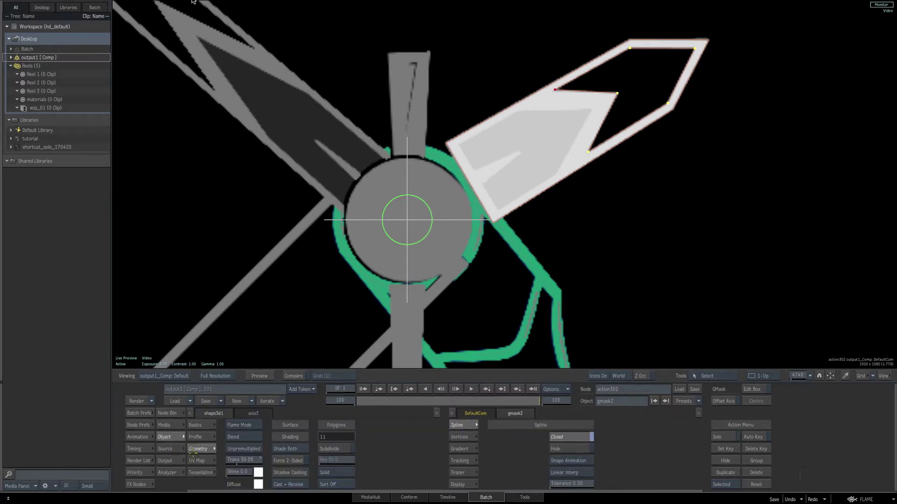
click(567, 448)
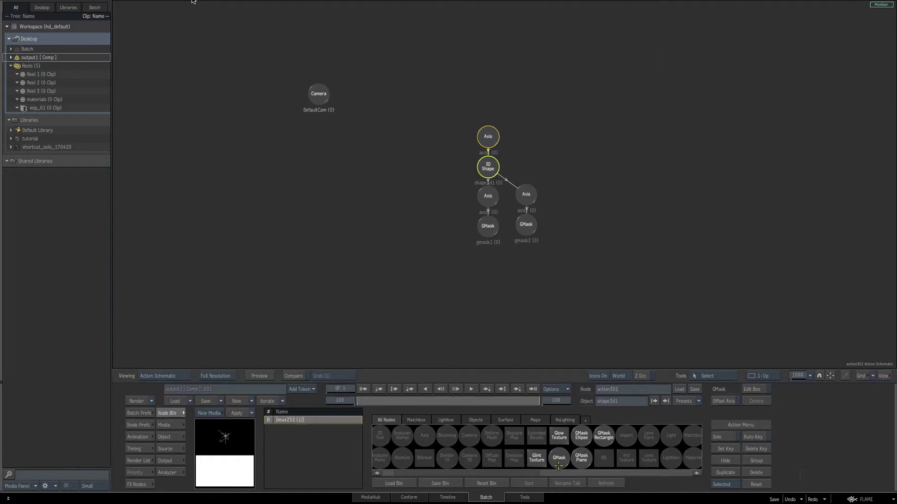
Step: Trace the notched dark inner area of the short hand with a third GMask under the 3D Shape and mark it as a hole
click(558, 462)
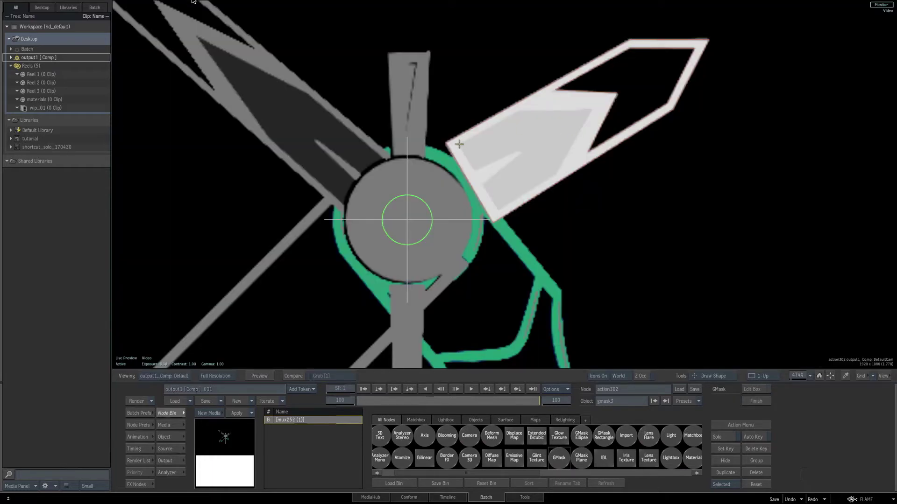
click(459, 145)
click(474, 169)
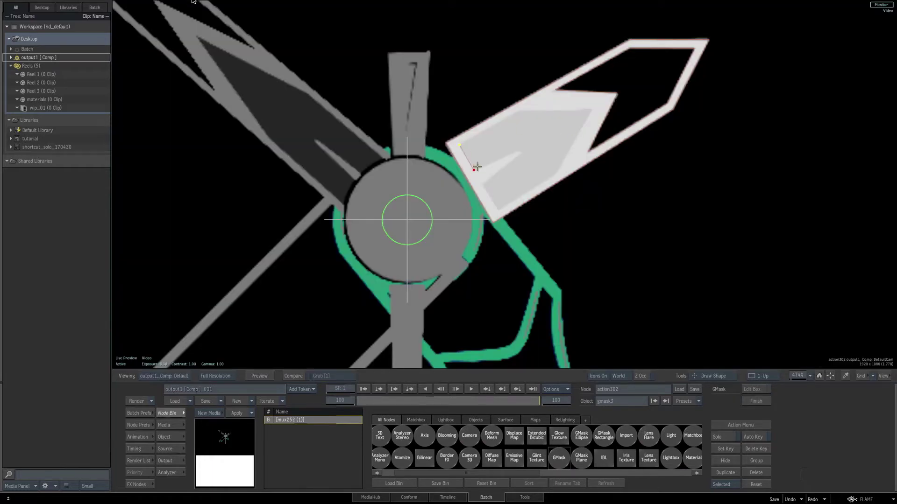
click(521, 151)
click(484, 185)
click(498, 208)
click(555, 174)
click(590, 109)
click(520, 110)
click(459, 145)
click(178, 439)
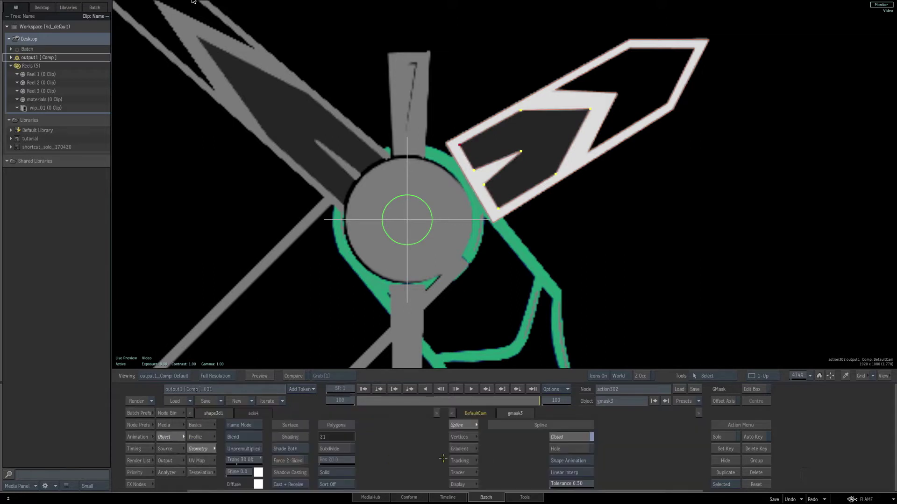
click(573, 450)
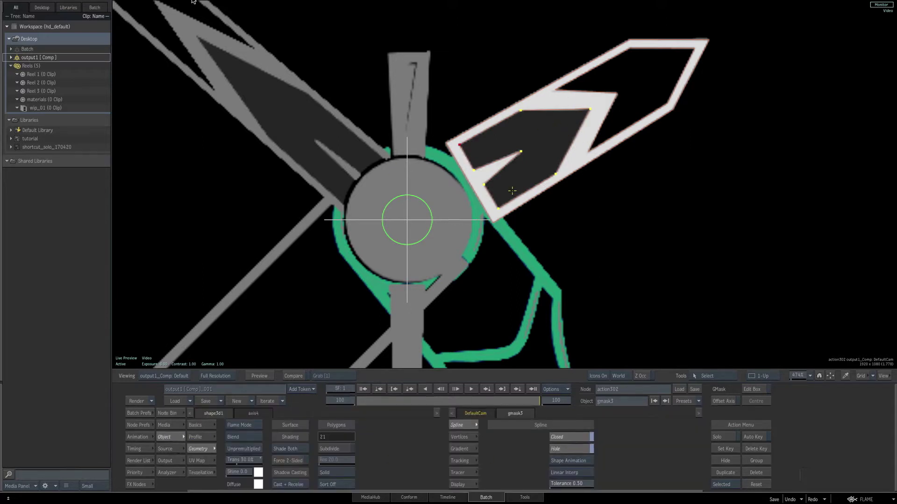
Step: Add a second 3D Shape node to the schematic, beside the short hand's node group
drag(549, 212, 713, 223)
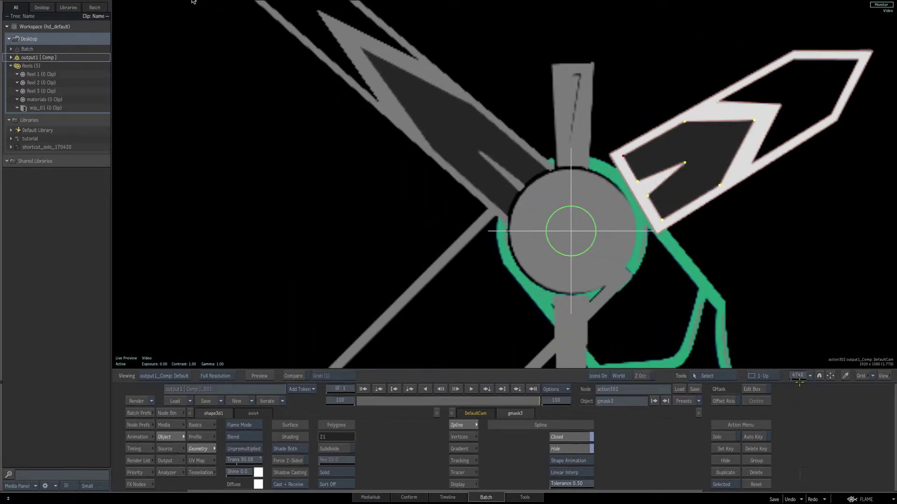
drag(797, 377, 743, 376)
drag(513, 117, 554, 194)
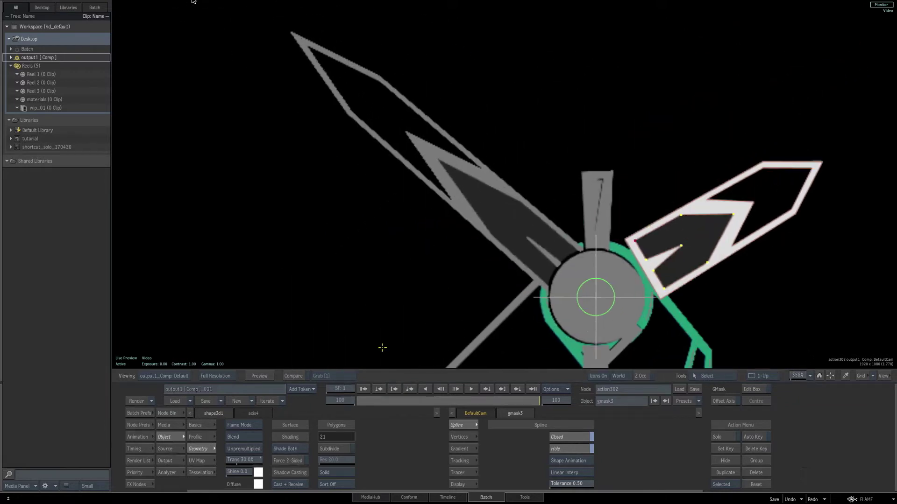
click(168, 414)
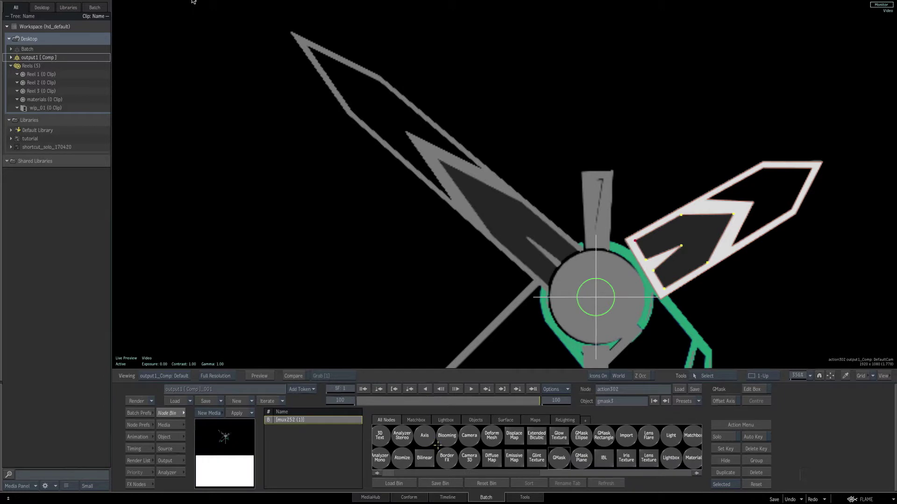
key(grave)
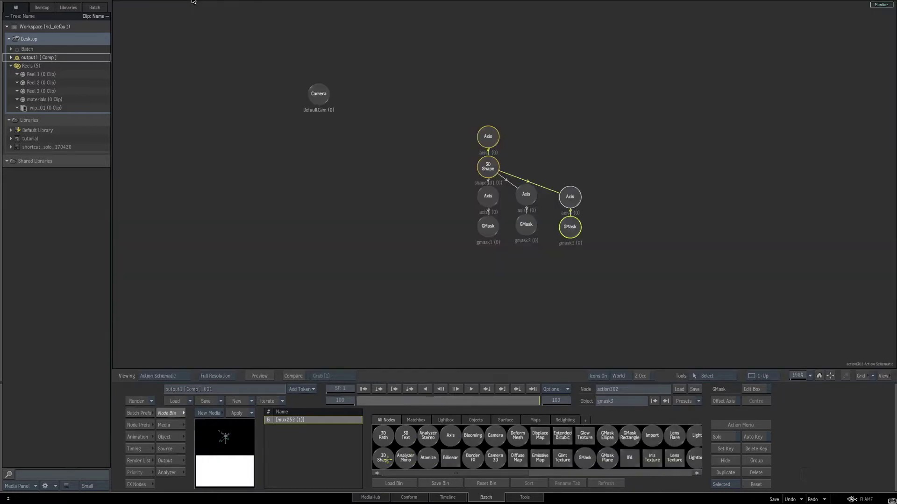
drag(383, 453, 659, 160)
key(grave)
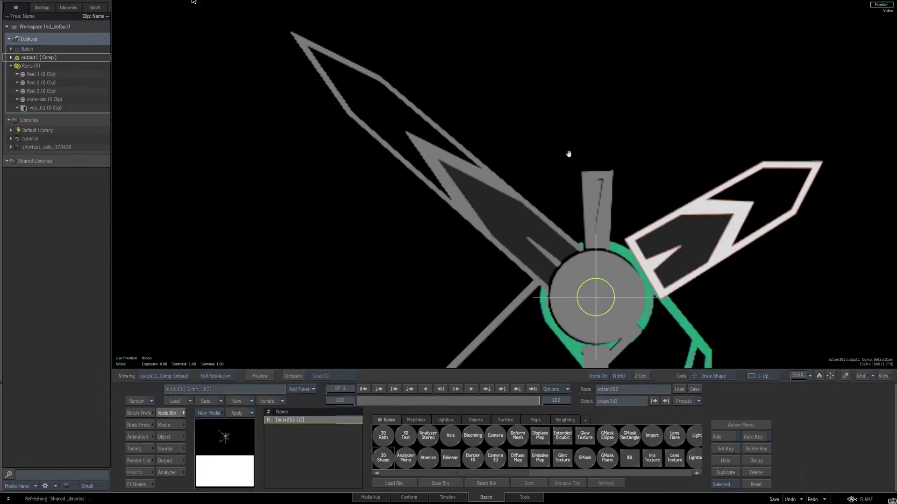
Step: Trace the full outer outline of the long upper-left hand as a closed shape with its base inside the central circle
drag(569, 154, 675, 198)
click(396, 75)
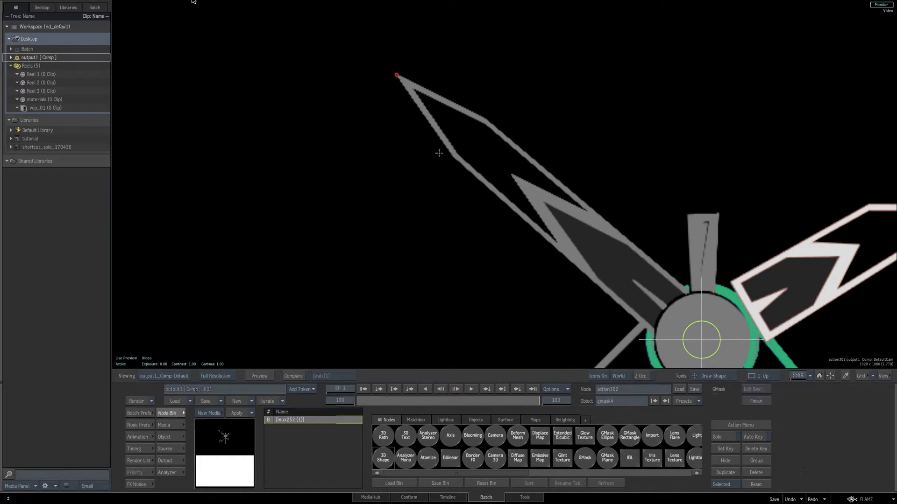
drag(621, 296, 599, 226)
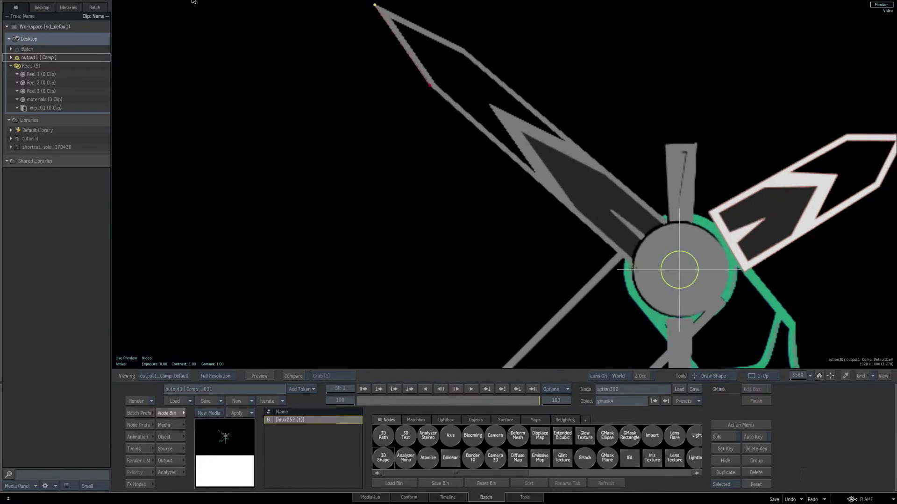
click(640, 274)
click(465, 48)
click(375, 6)
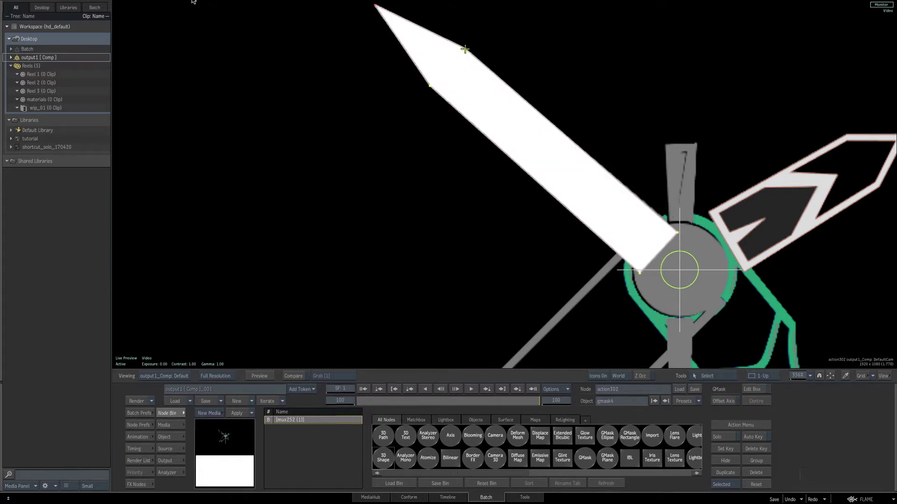
Step: Set the long hand's 3D Shape geometry transparency to 38% and compare it with the reference artwork in the back media
click(176, 436)
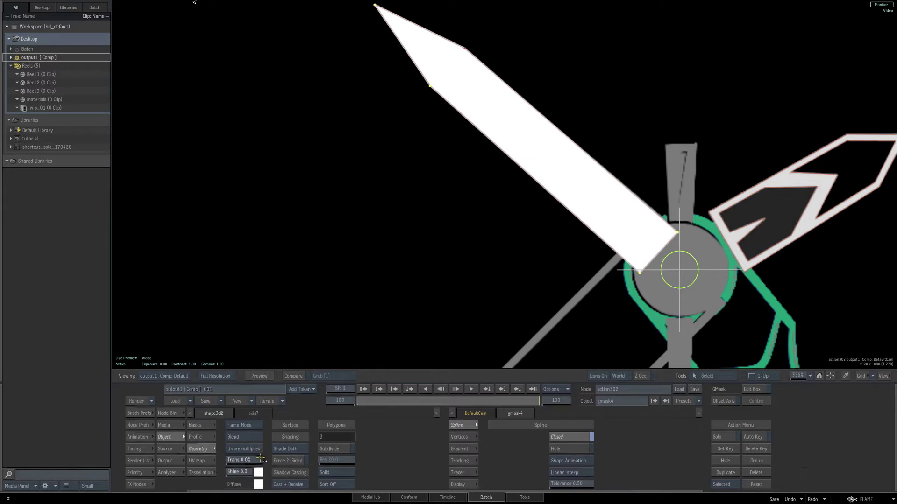
drag(249, 466, 263, 460)
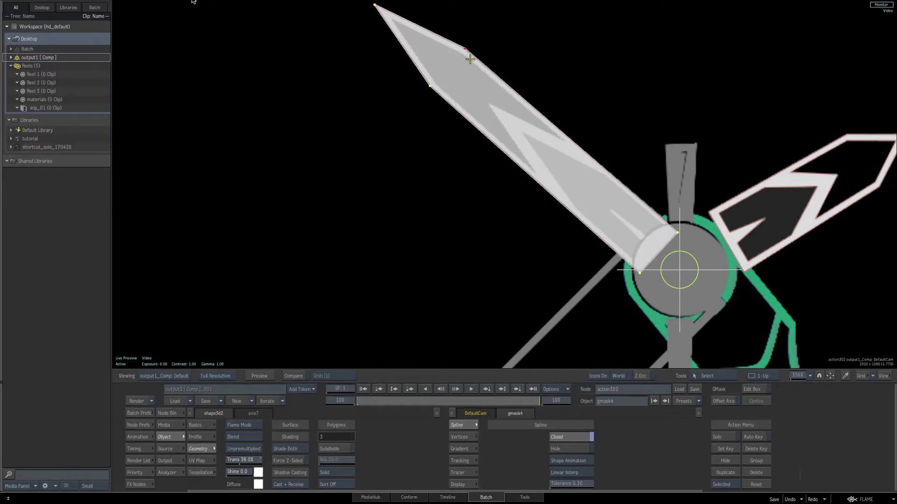
key(F2)
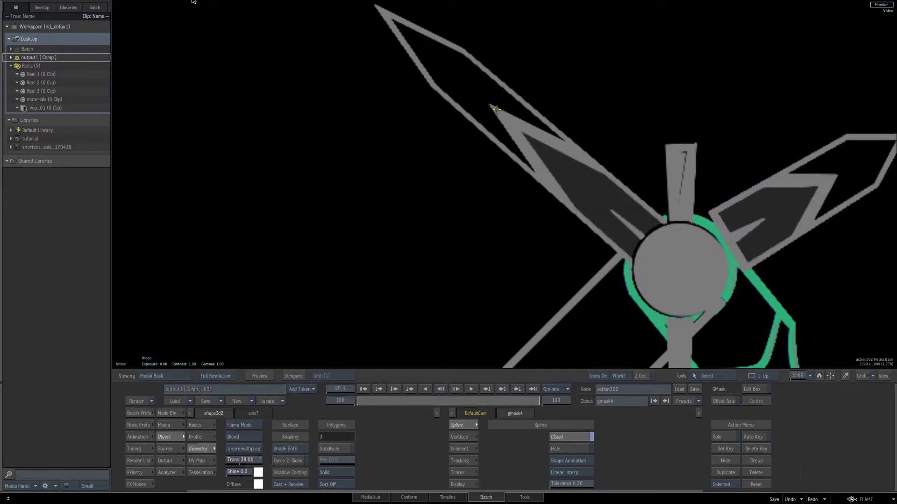
key(F4)
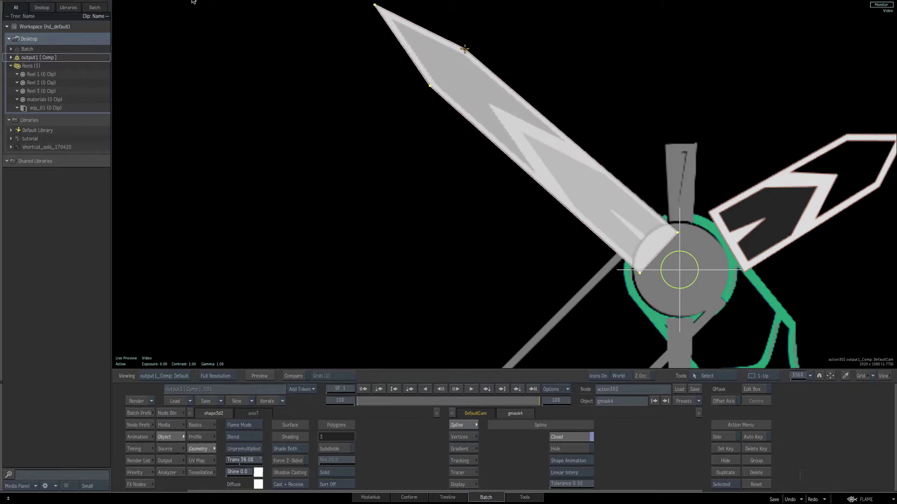
Step: Add another GMask with its axis under the long hand's 3D Shape node
click(214, 413)
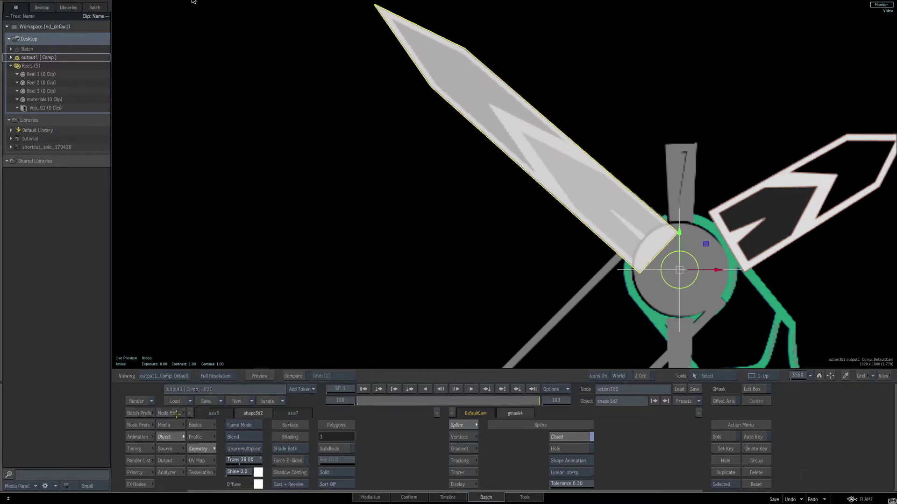
key(Escape)
click(176, 414)
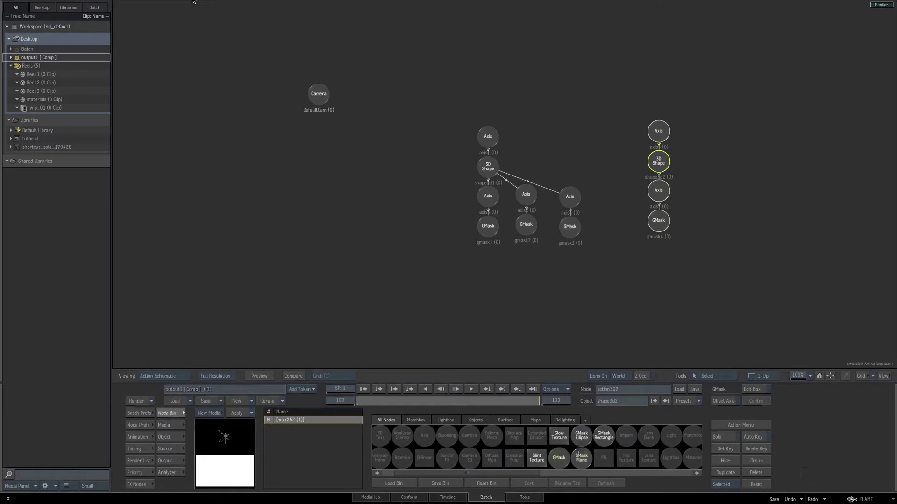
double_click(560, 457)
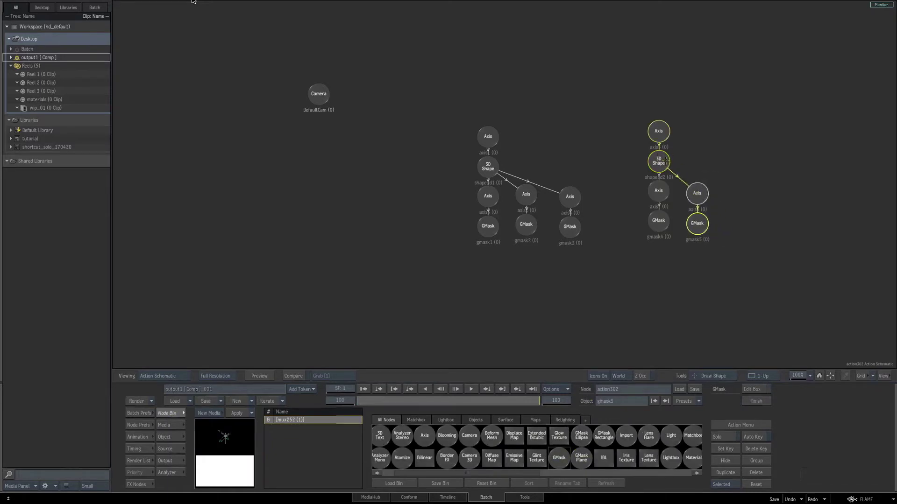
key(F4)
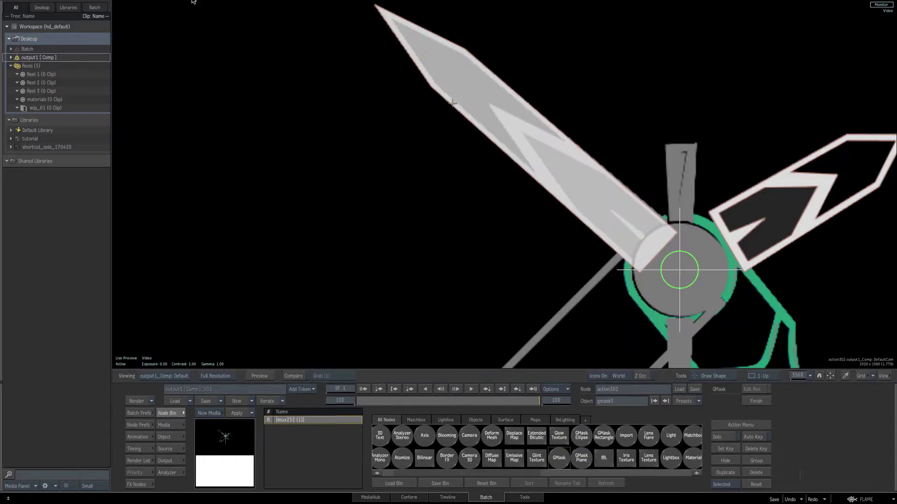
Step: Trace the hollow tip area of the long hand, including its inner notch, with the new GMask as a hole
click(393, 21)
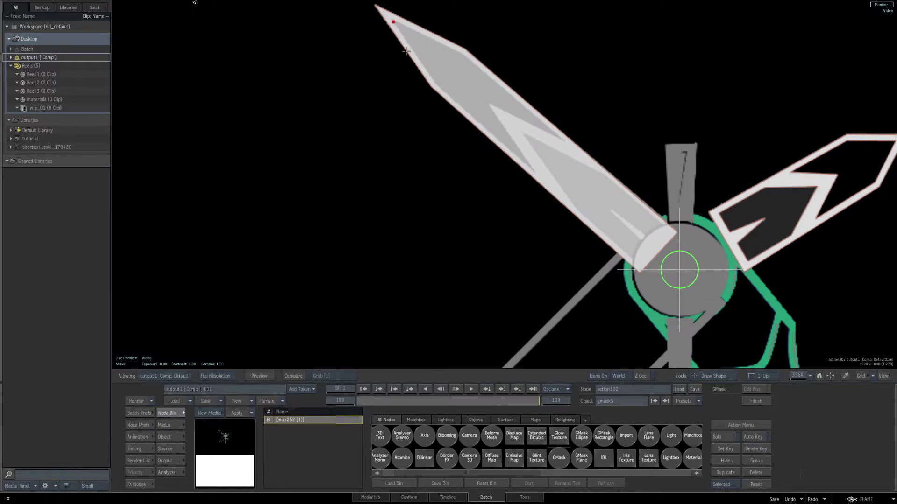
click(434, 83)
click(533, 171)
click(490, 104)
click(563, 140)
click(464, 55)
click(395, 22)
drag(817, 374, 840, 374)
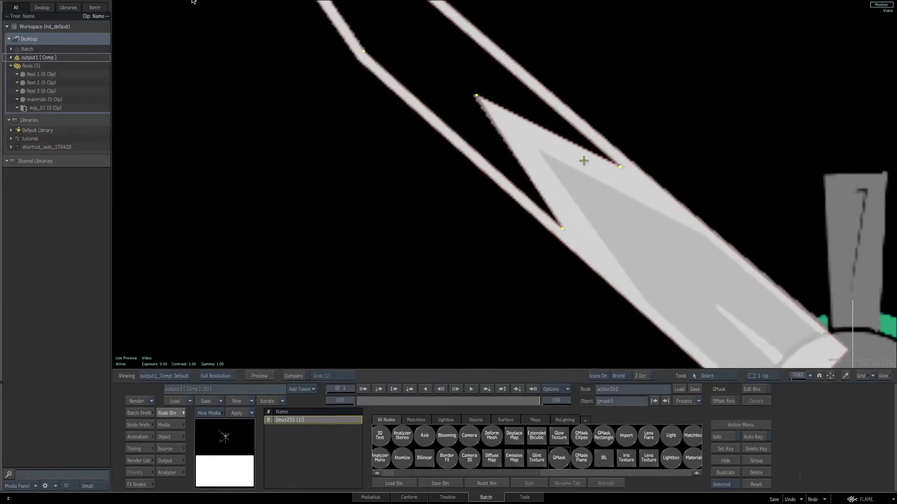
drag(619, 166, 659, 219)
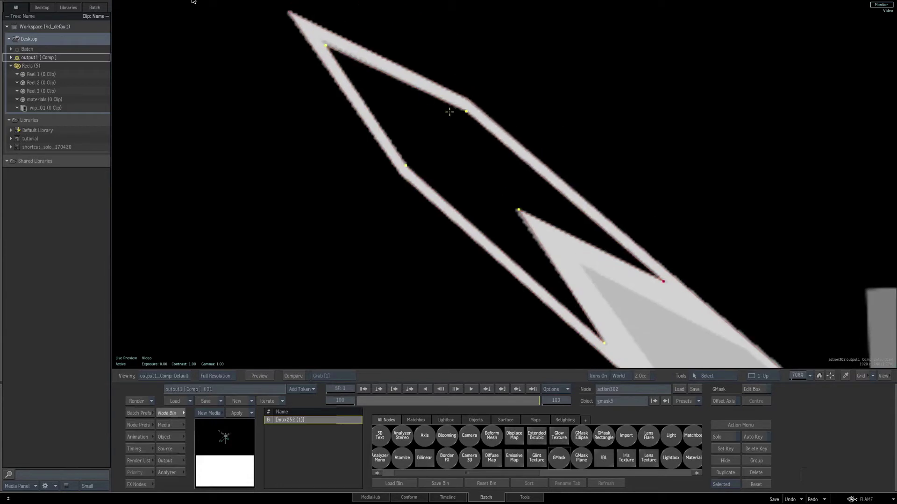
click(167, 437)
Step: Draw a GMask ellipse from the centre of the hub to cover the central disc
drag(803, 374, 783, 374)
drag(714, 233, 681, 144)
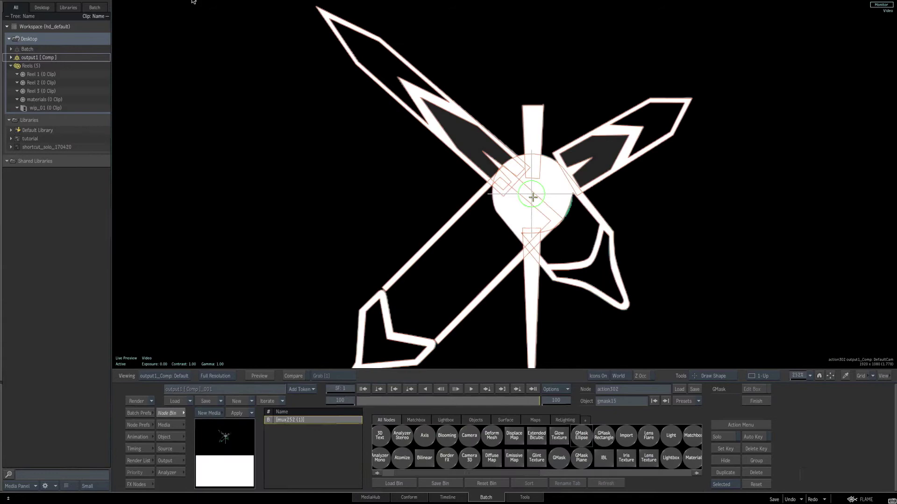
drag(531, 195, 566, 156)
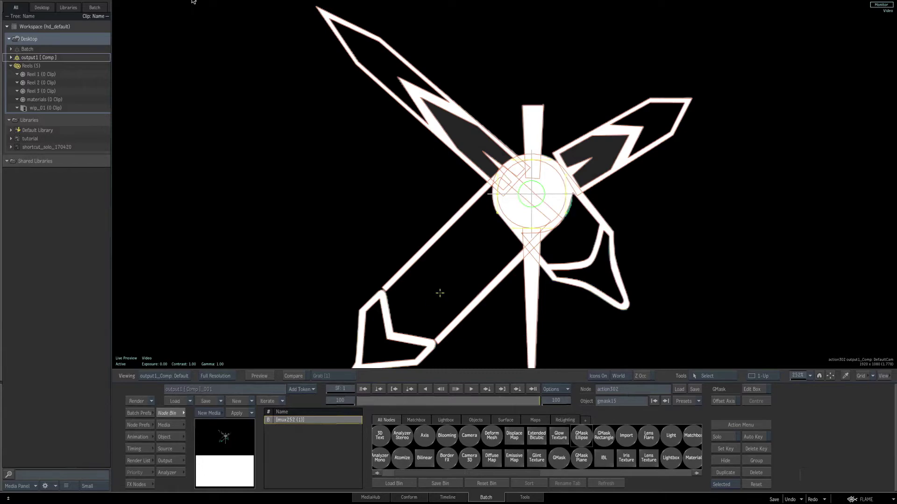
key(Escape)
Step: Add an Axis node above all the 3D Shape groups and connect it as the parent of each group's top axis
drag(488, 304, 719, 296)
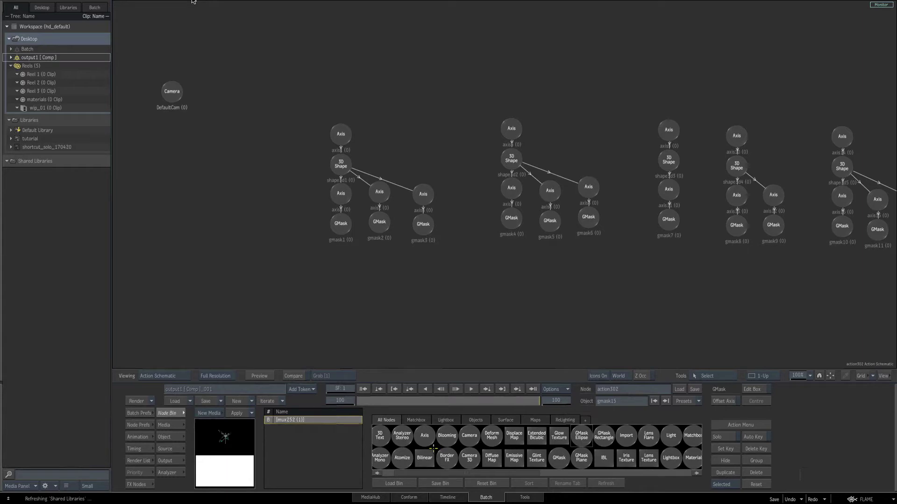
key(a)
drag(450, 437, 515, 125)
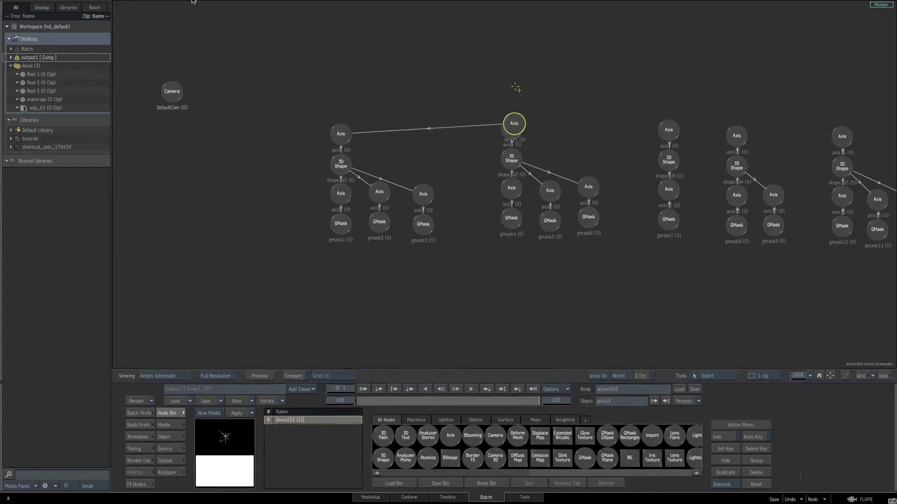
shift+drag(515, 88, 777, 65)
drag(810, 102, 457, 139)
shift+drag(490, 89, 709, 53)
drag(741, 81, 559, 105)
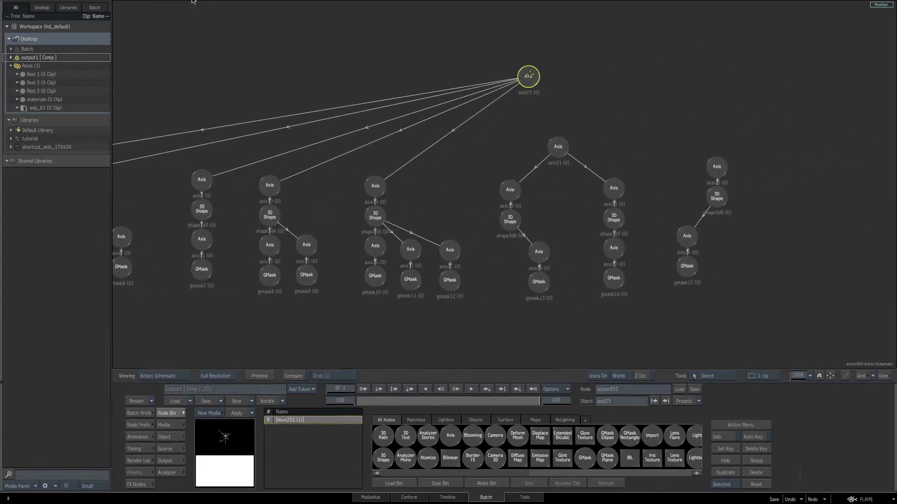
drag(529, 75, 341, 55)
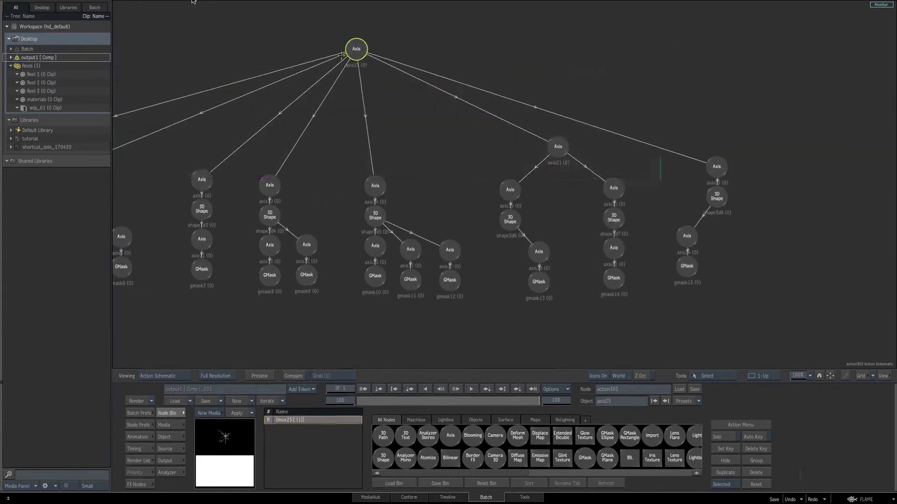
drag(396, 105, 592, 149)
Step: Set the new parent axis's X rotation to -44° to tilt all the hand shapes together
click(175, 438)
key(F4)
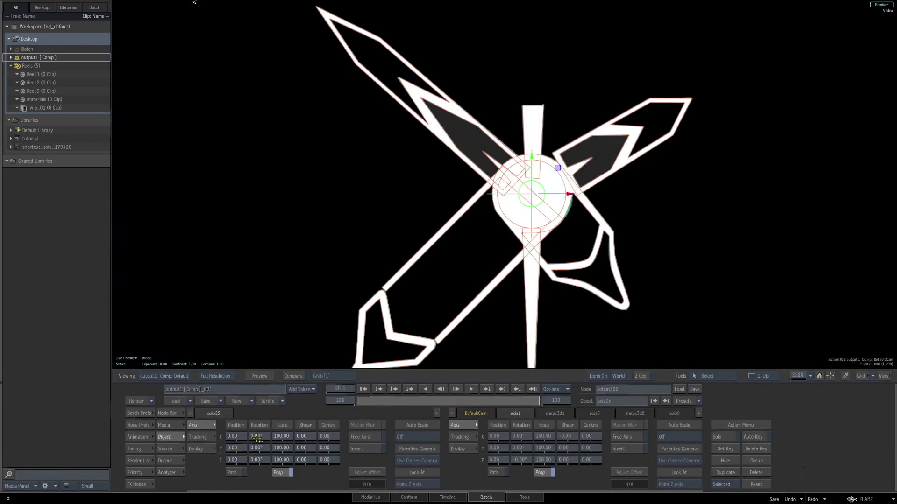
drag(257, 437, 239, 437)
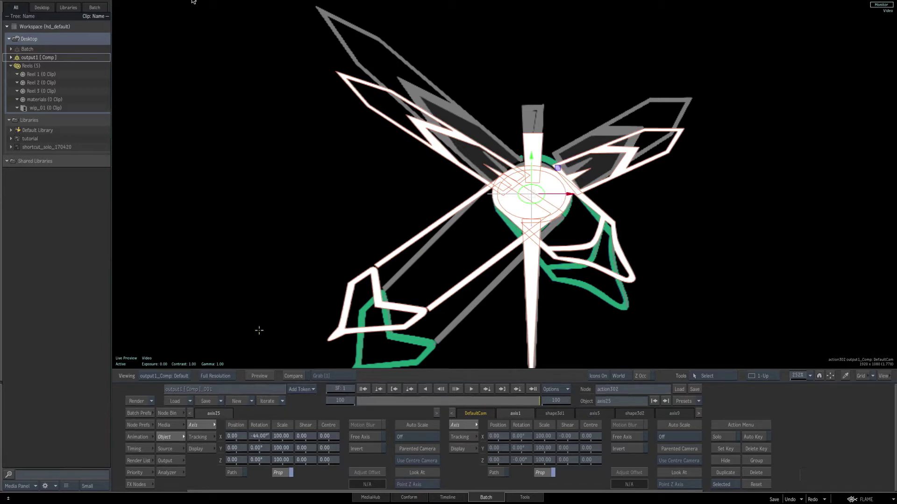
Step: Set the background media to Back Off so the reference artwork is hidden behind the shapes
click(165, 425)
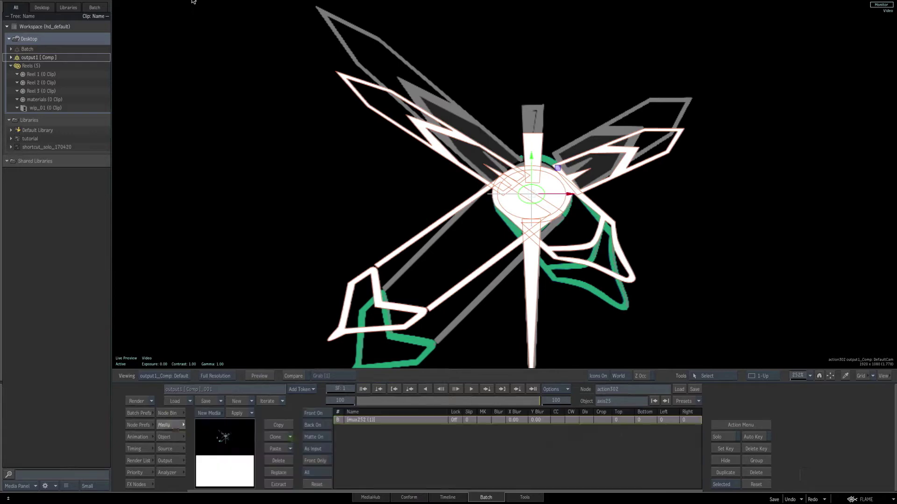
click(321, 427)
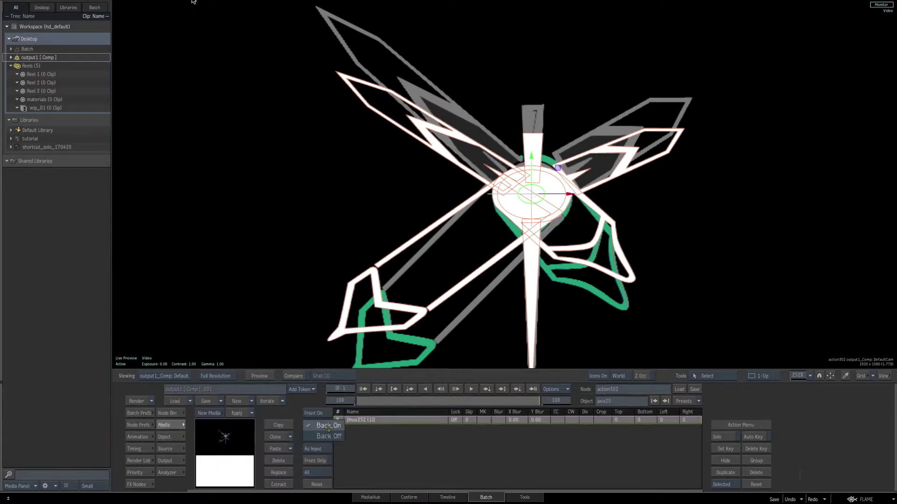
click(328, 436)
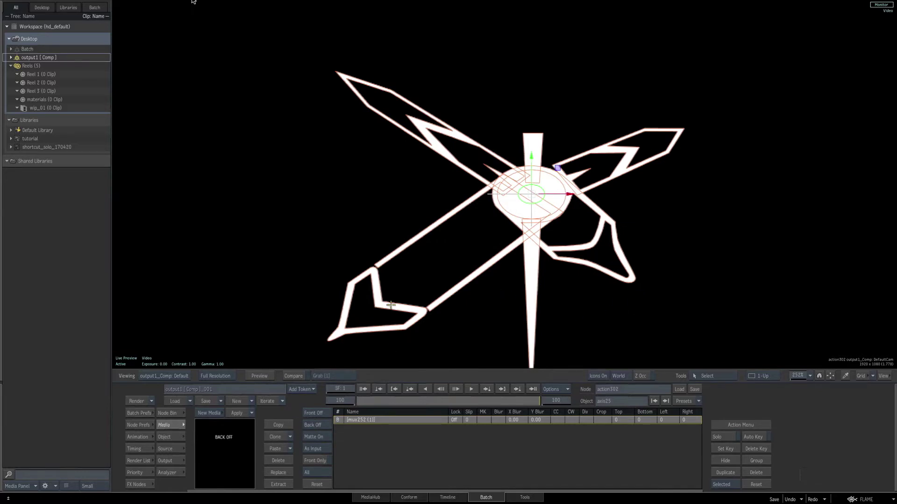
middle_drag(428, 273, 436, 224)
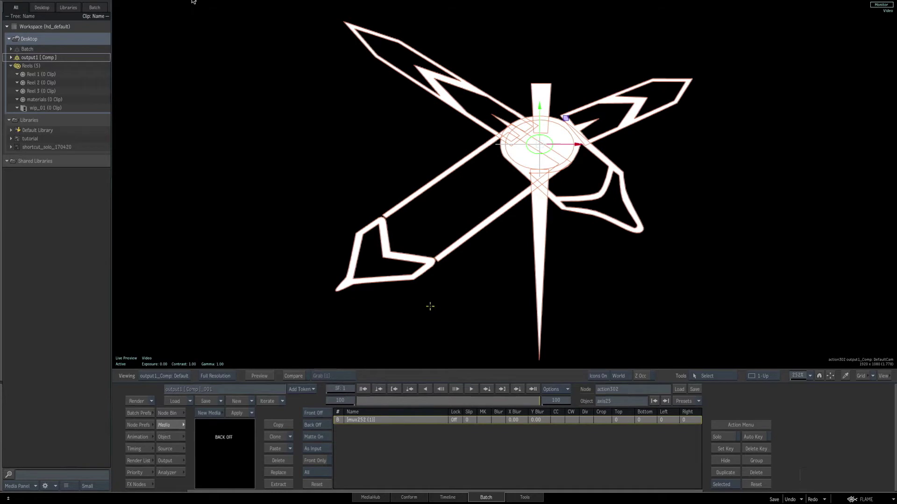
Step: Extrude the upper-right hand's 3D Shape to a depth of 10 with the extrusion set to Front
key(F4)
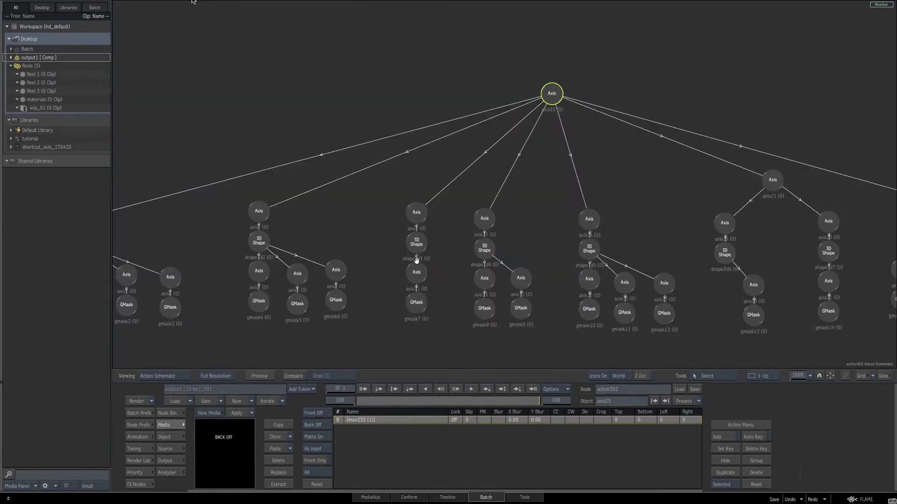
key(F1)
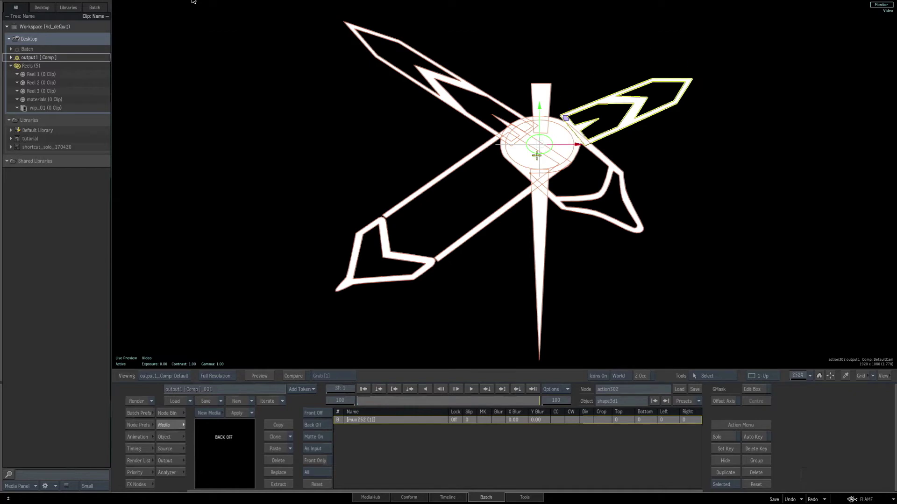
click(187, 437)
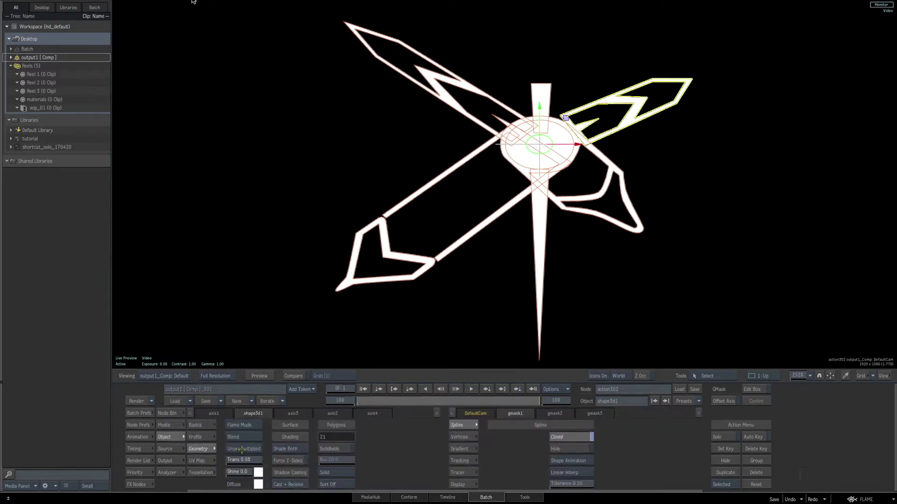
click(199, 426)
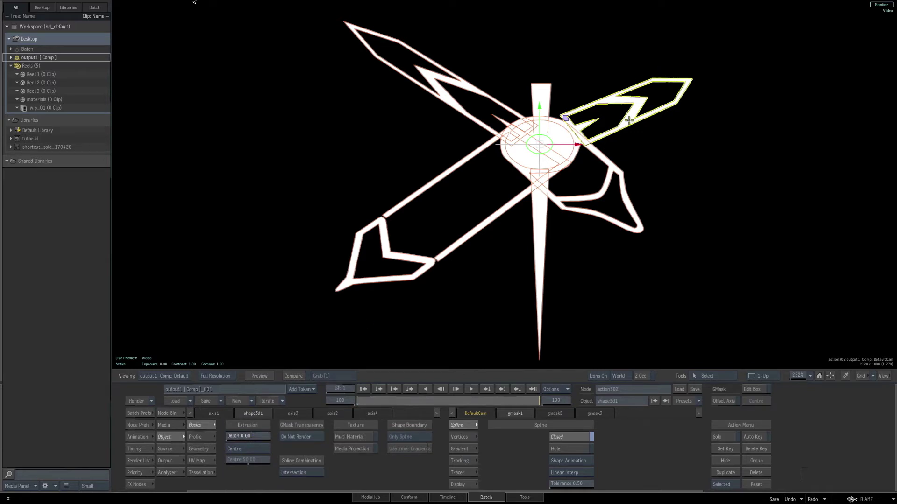
click(252, 438)
key(Return)
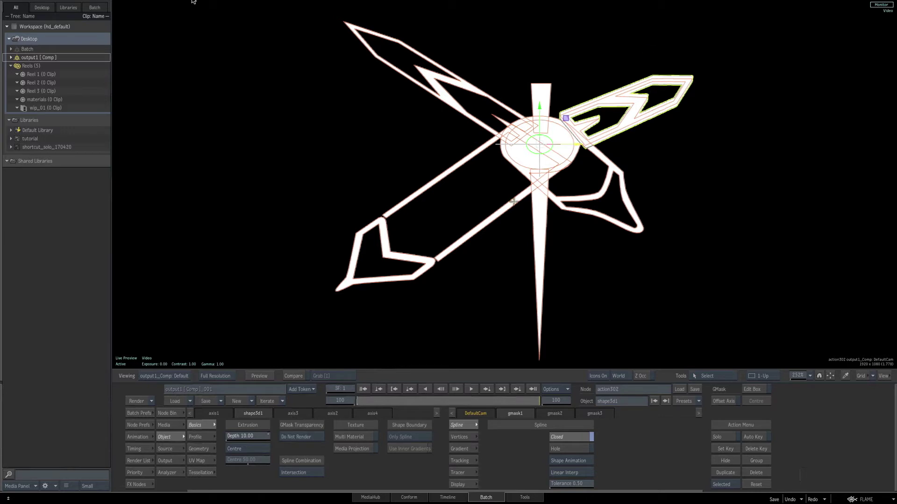
click(235, 448)
click(245, 437)
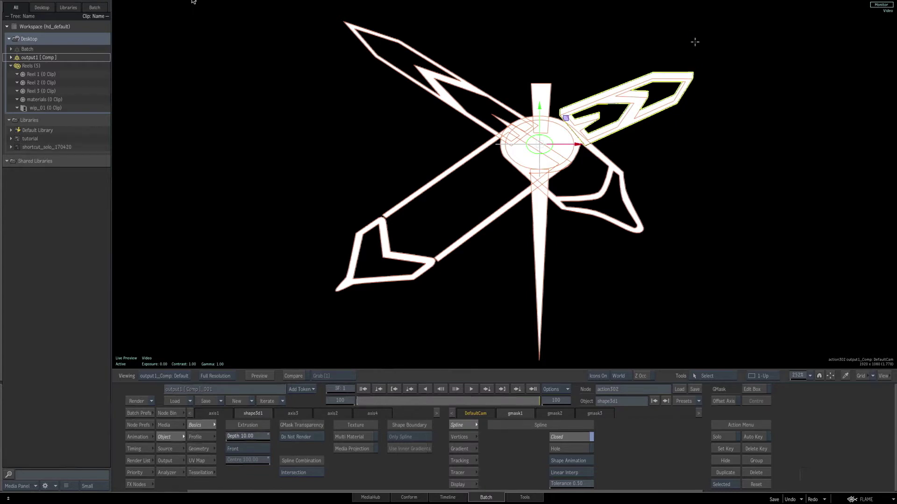
Step: Activate Shading in the Action node's rendering preferences
click(136, 426)
click(449, 437)
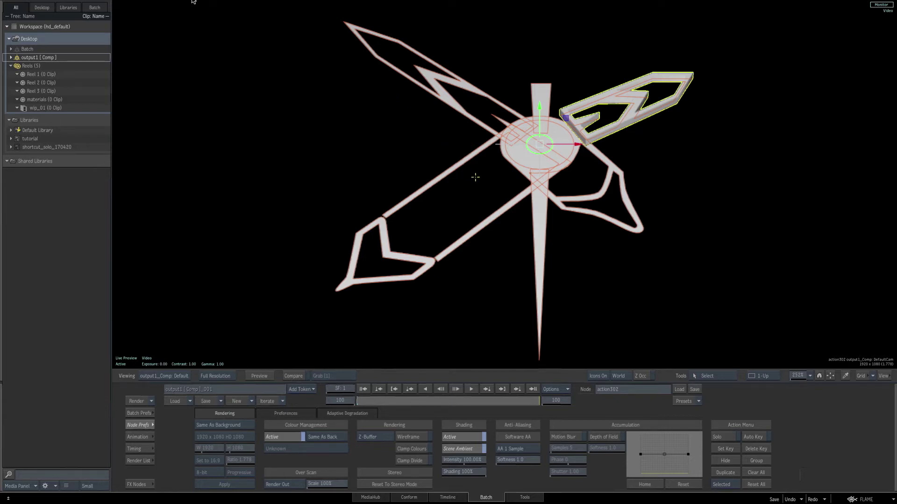
Step: Extrude the upper-left hand's 3D Shape from the Front to a depth of 10
click(396, 41)
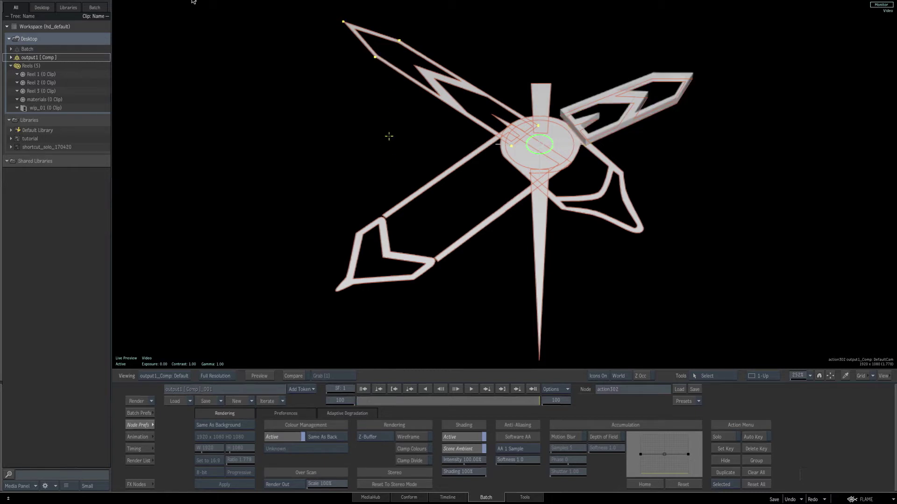
click(140, 425)
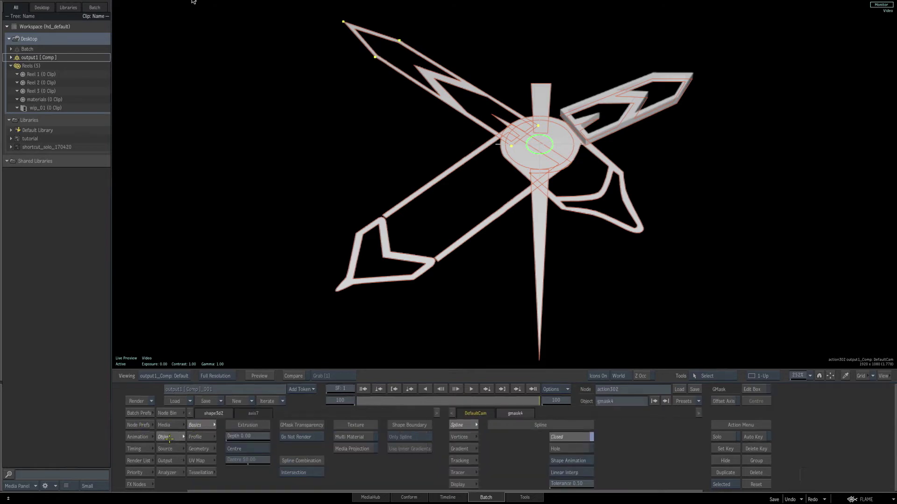
click(248, 448)
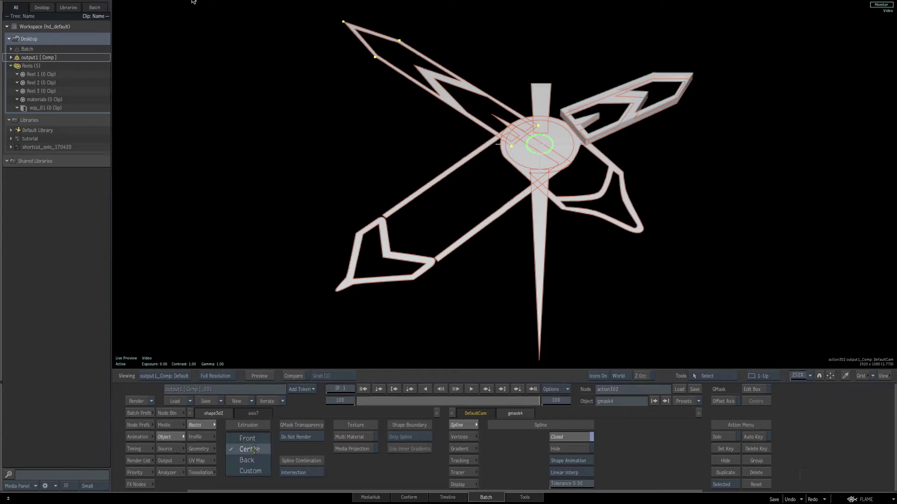
click(253, 436)
click(252, 436)
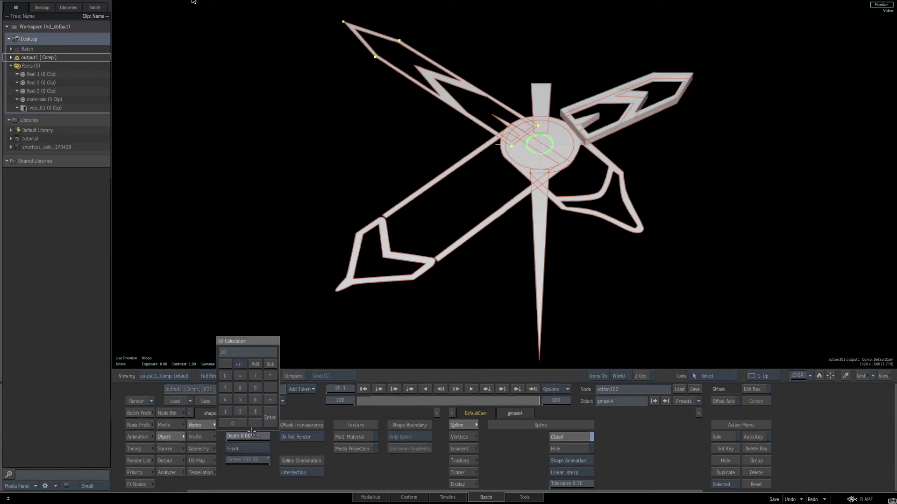
text(10)
key(Return)
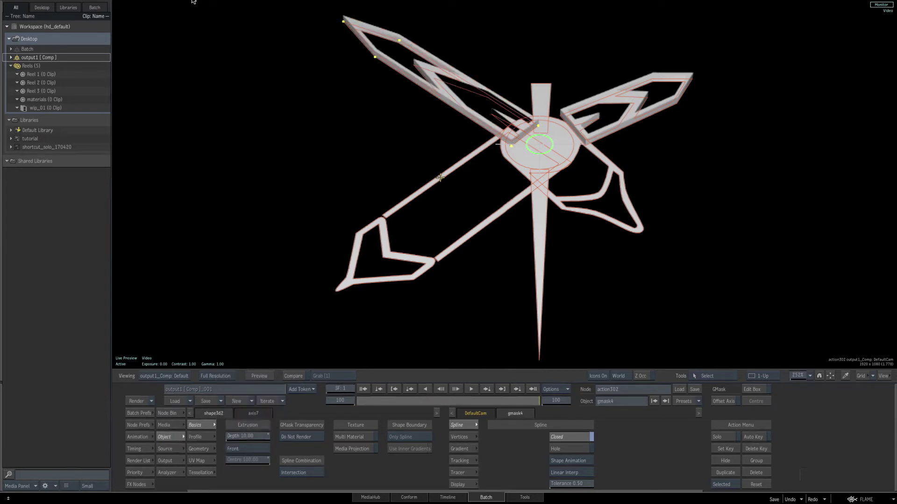
Step: Extrude the two parallel bars of the lower-left hand to a depth of 10, positioned at Front
click(436, 212)
click(249, 435)
text(10)
key(Return)
click(247, 449)
click(250, 446)
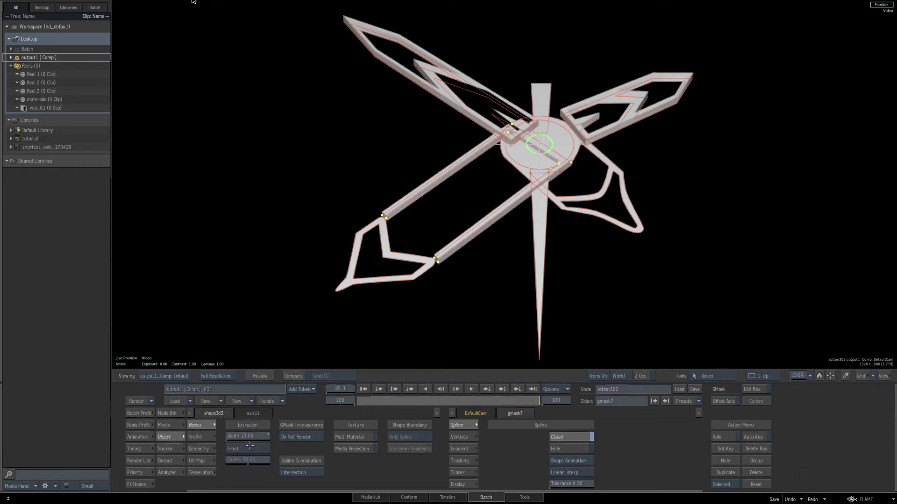
Step: Extrude the arrow-shaped tip of the lower-left hand to a depth of 10 with the Front option
click(387, 239)
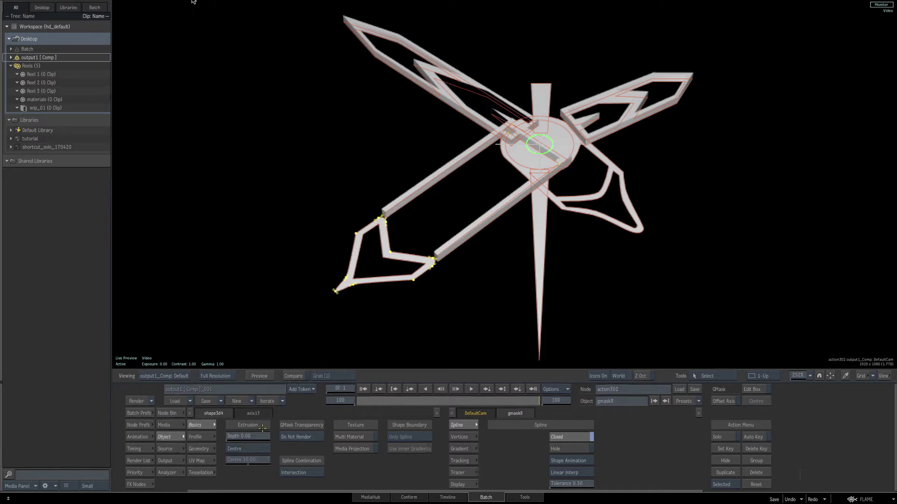
click(247, 436)
text(10)
key(Return)
Step: Set the hub and curved tail shape's extrusion to Front with a depth of 10
click(244, 449)
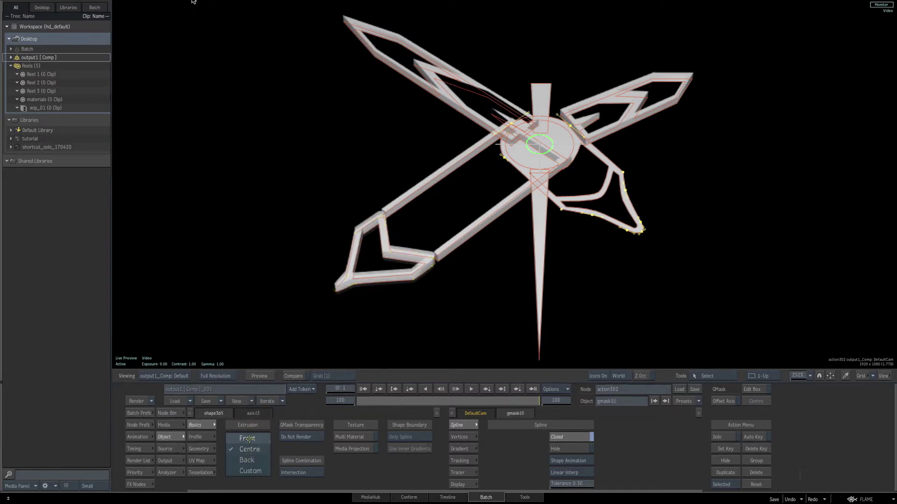
click(250, 439)
click(254, 434)
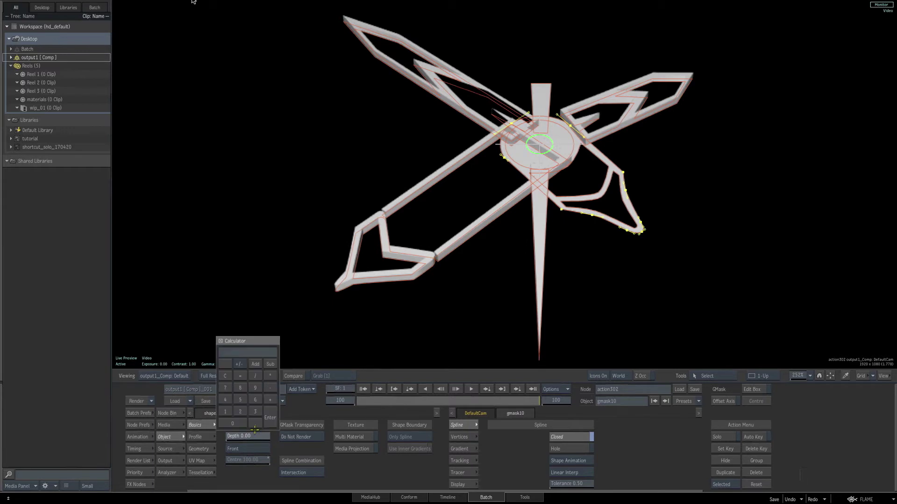
text(10)
key(Return)
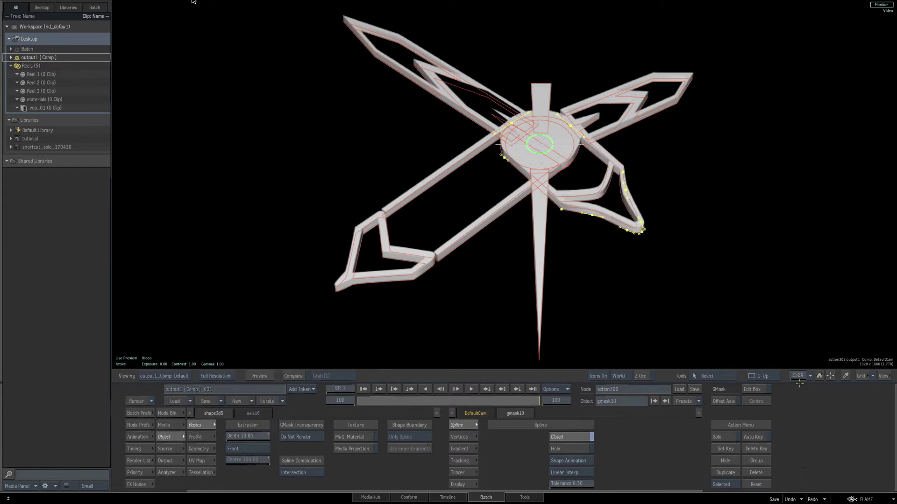
Step: Extrude the central disc to a depth of 30 with the extrusion set to Front
drag(799, 379, 868, 303)
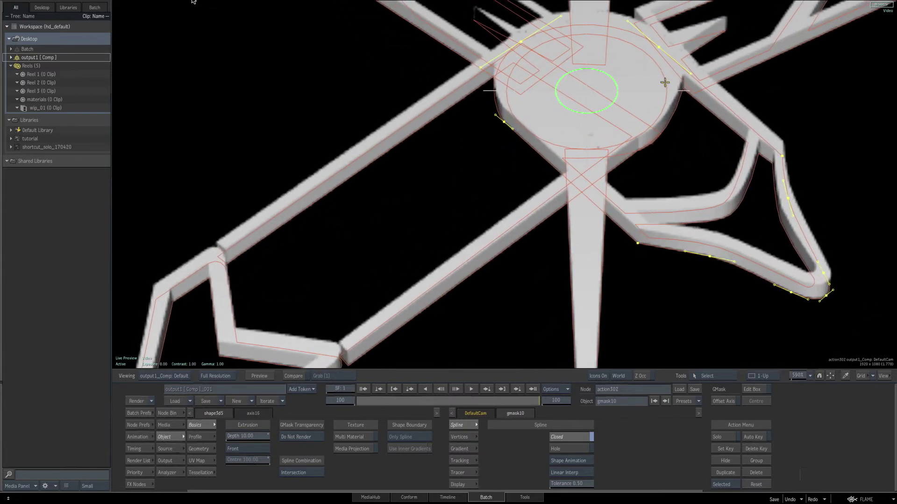
click(665, 83)
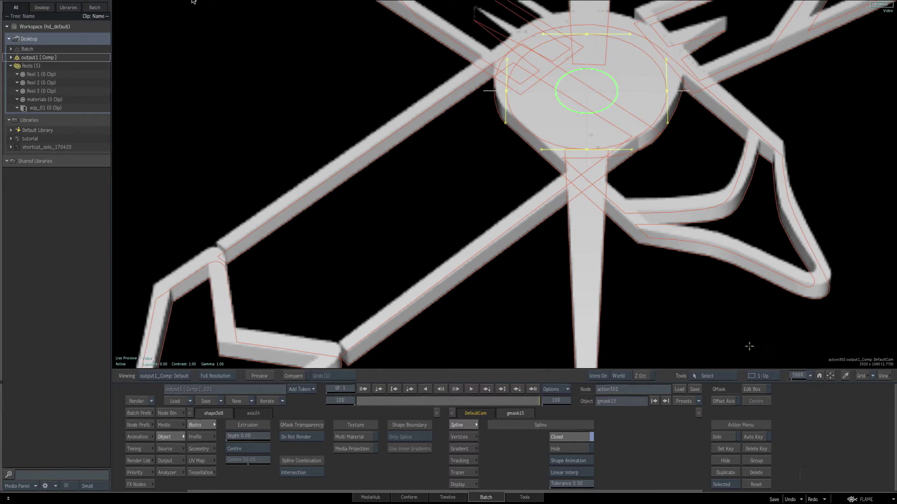
drag(797, 376, 722, 355)
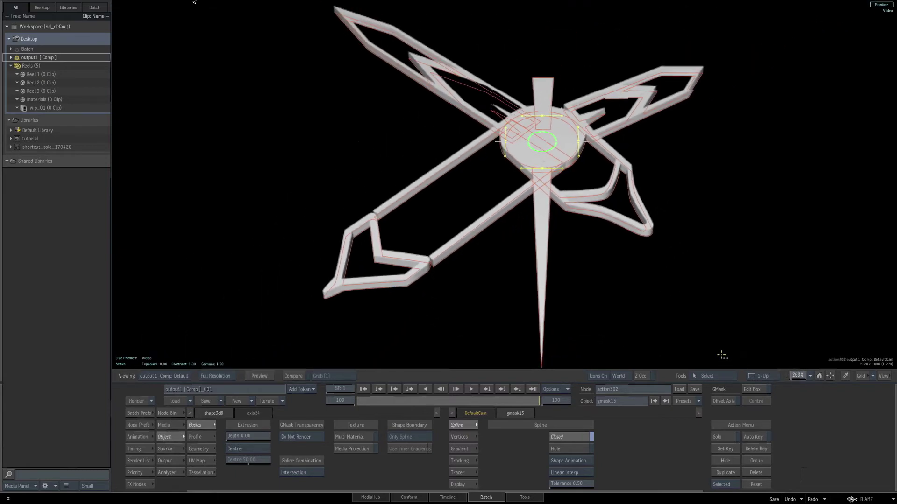
click(247, 436)
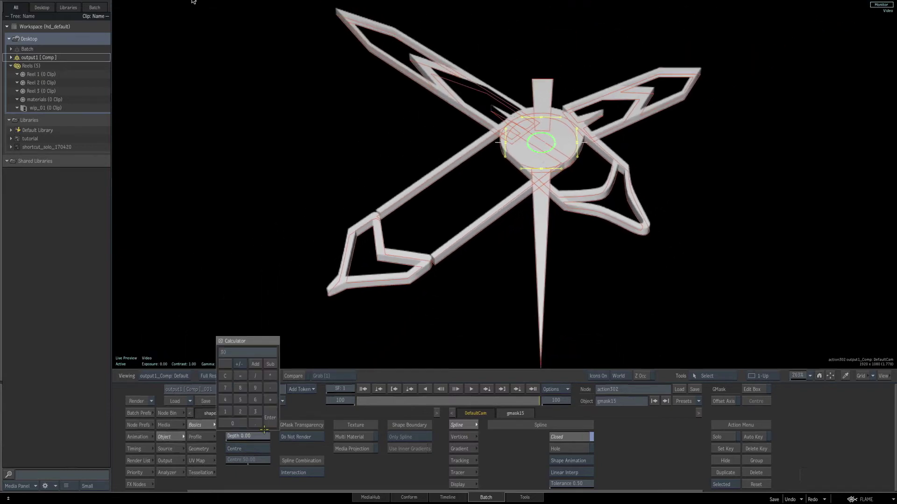
text(30)
click(264, 428)
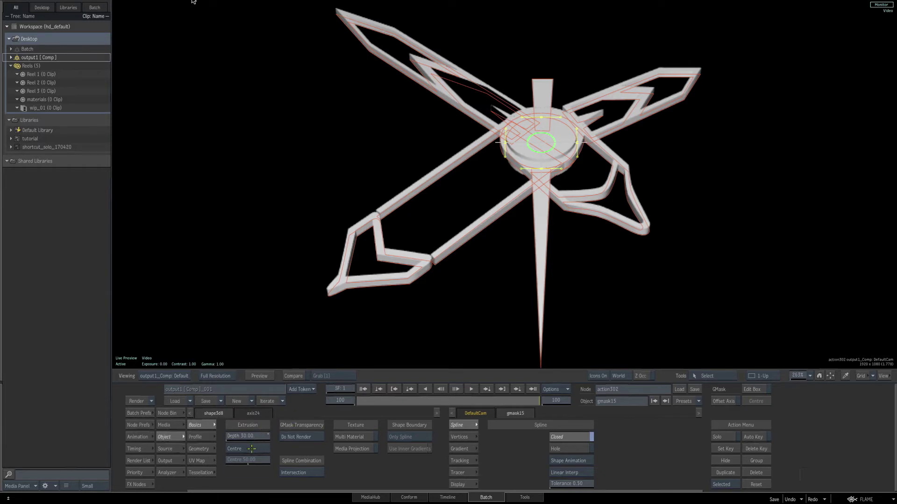
click(247, 448)
click(246, 453)
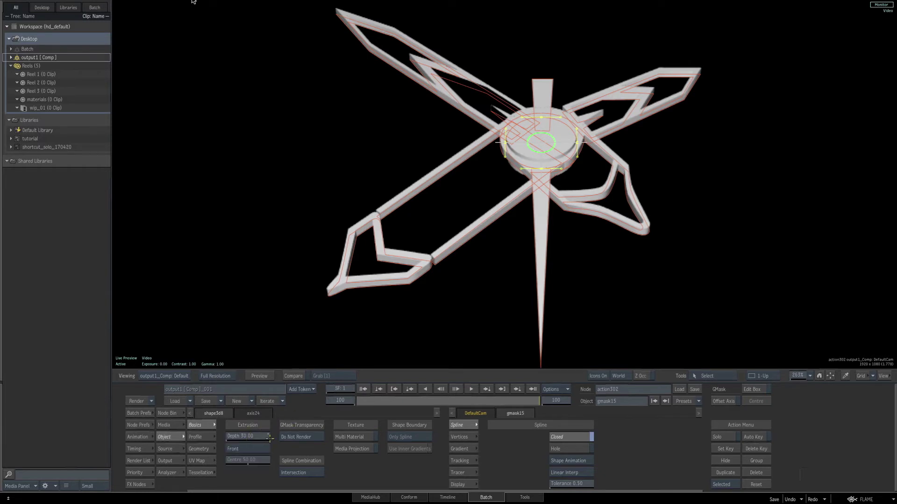
Step: Extrude the short stub above the hub and the long thin needle from the Front to a depth of 10
click(550, 95)
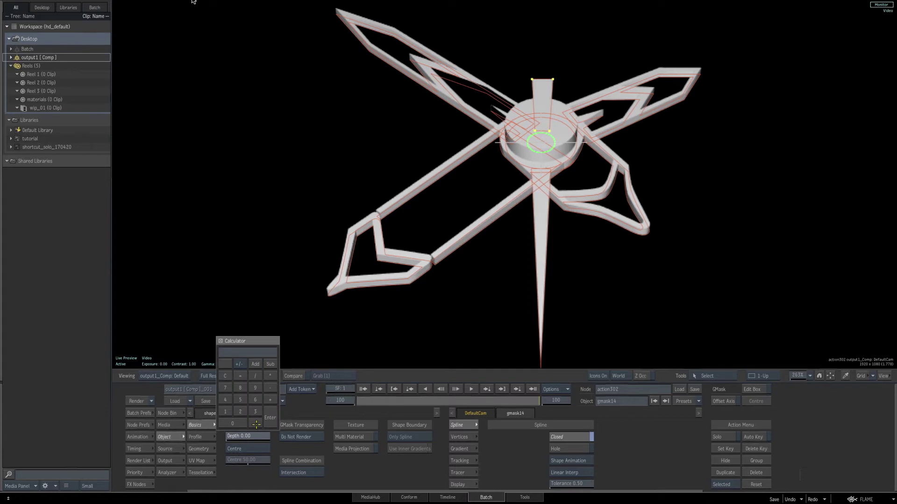
text(10)
key(Return)
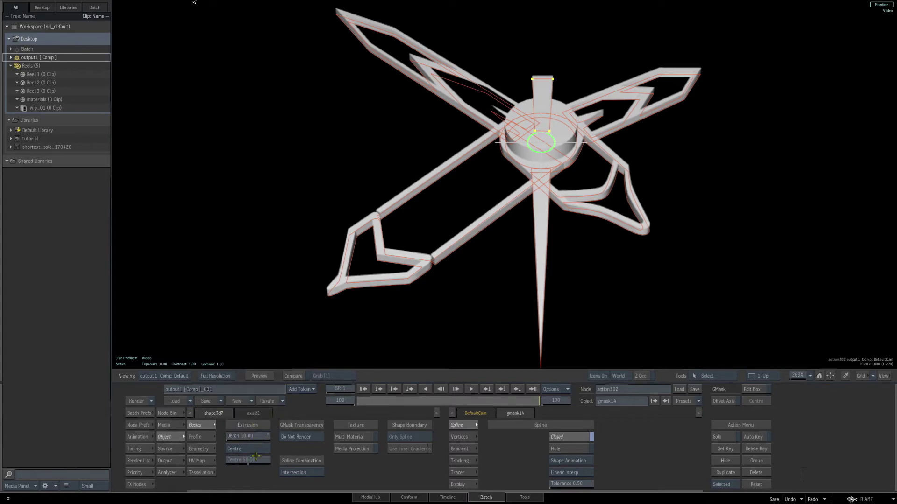
click(247, 451)
click(247, 437)
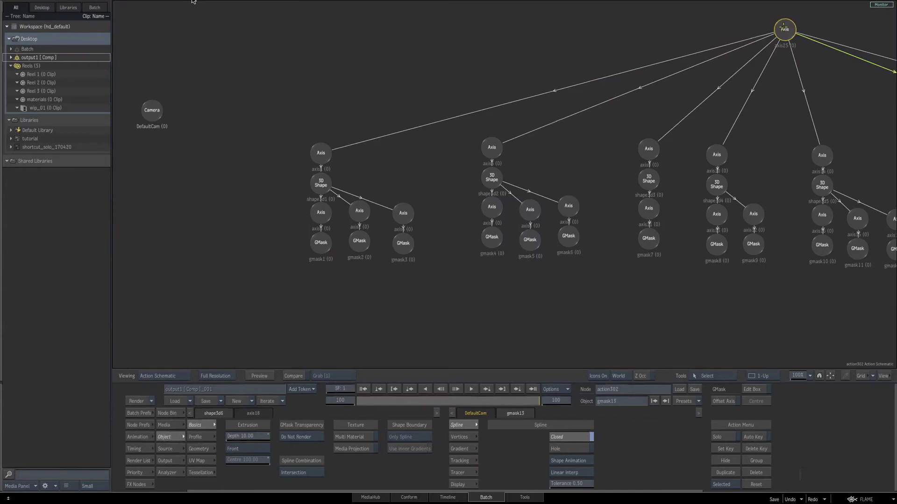
Step: Rotate the top parent axis to -51° in X and 9° in Z to tilt the whole assembly
click(783, 28)
key(F4)
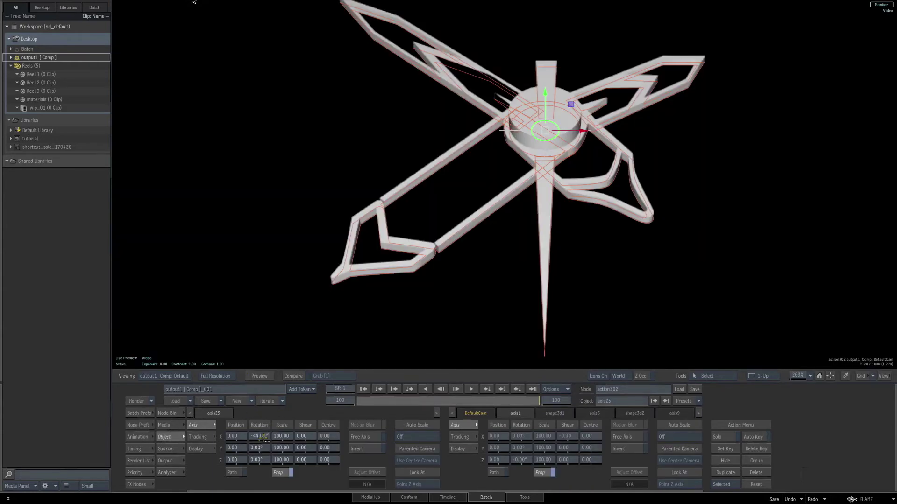
drag(263, 437, 266, 460)
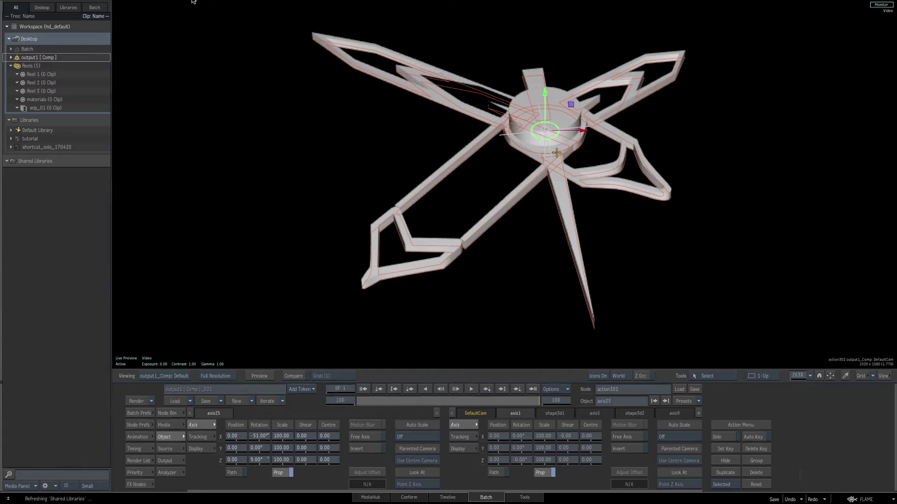
Step: Bevel the arrow-shaped tip's profile with a curvature of 1.00 and an angle of 20
click(426, 248)
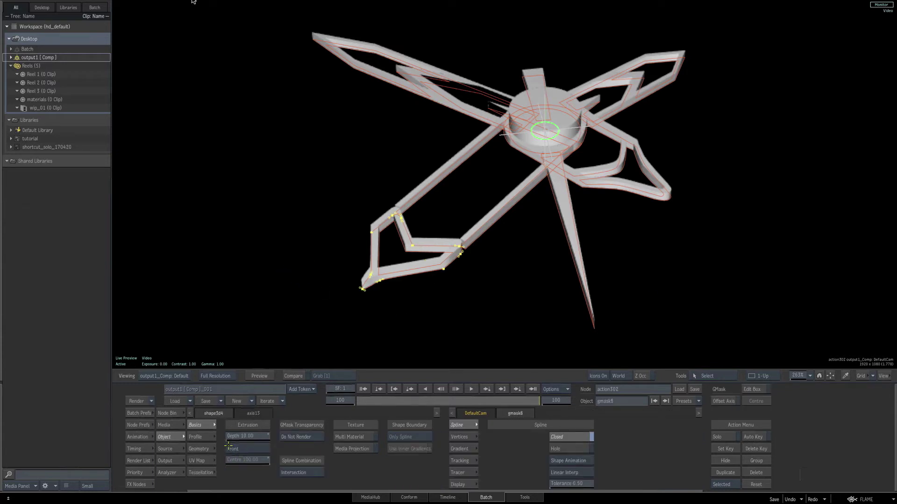
click(204, 438)
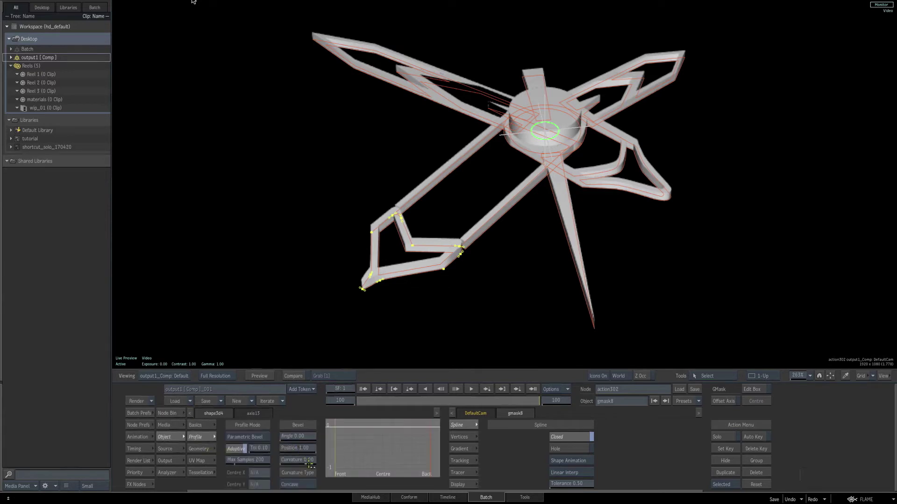
drag(294, 463, 468, 380)
drag(514, 264, 583, 209)
ctrl+drag(792, 379, 895, 246)
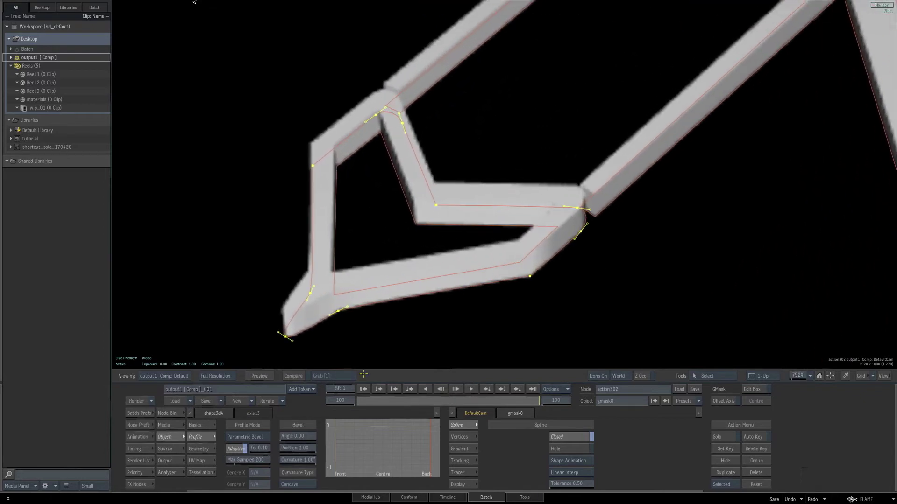
click(299, 436)
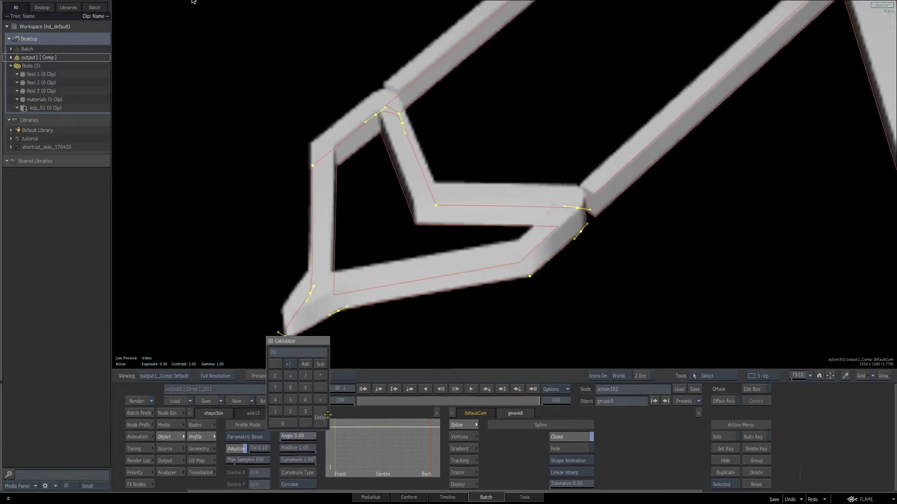
text(20)
click(327, 416)
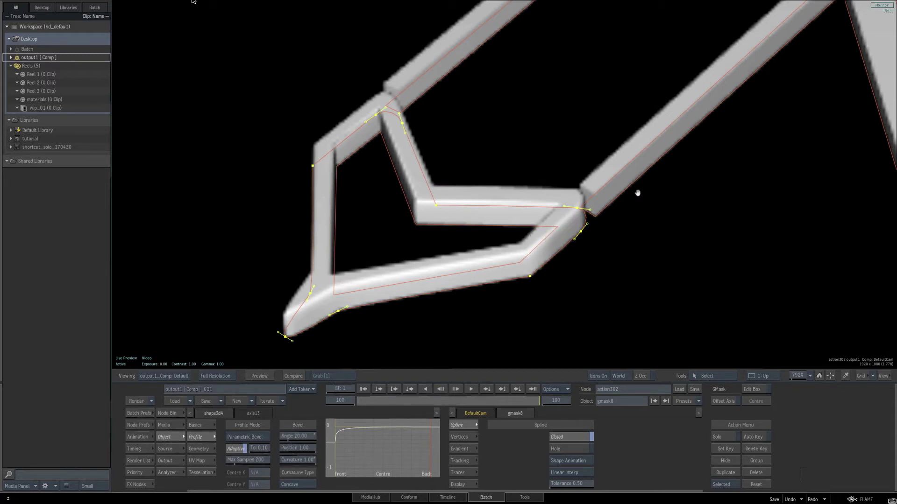
Step: Bevel the central disc's profile with a curvature of 1.00 and an angle of about 7
drag(660, 182, 625, 203)
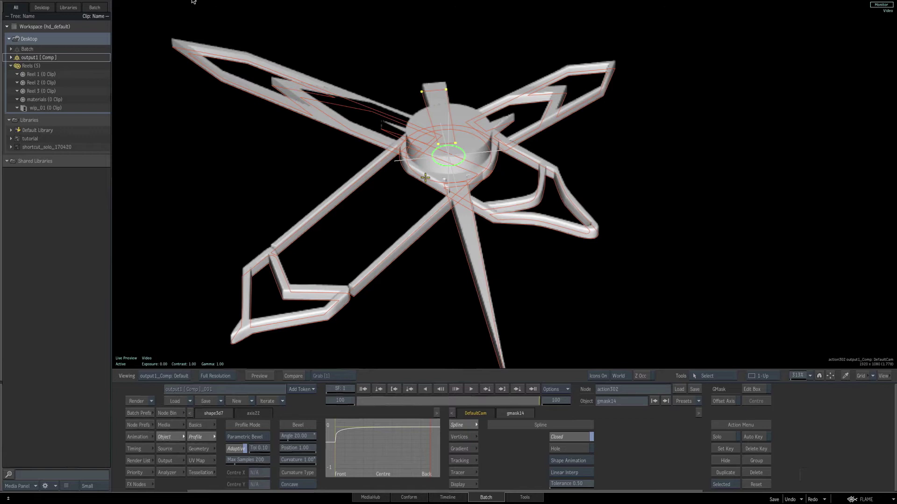
click(425, 177)
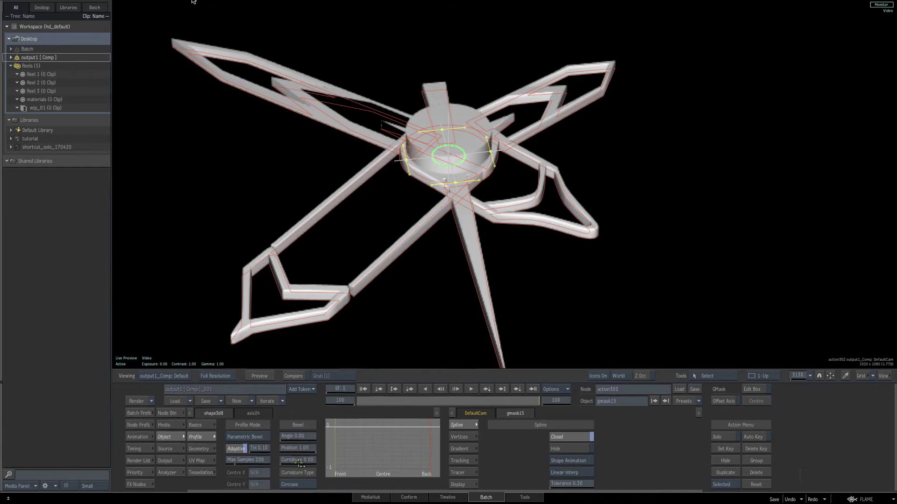
drag(299, 463, 339, 454)
click(298, 440)
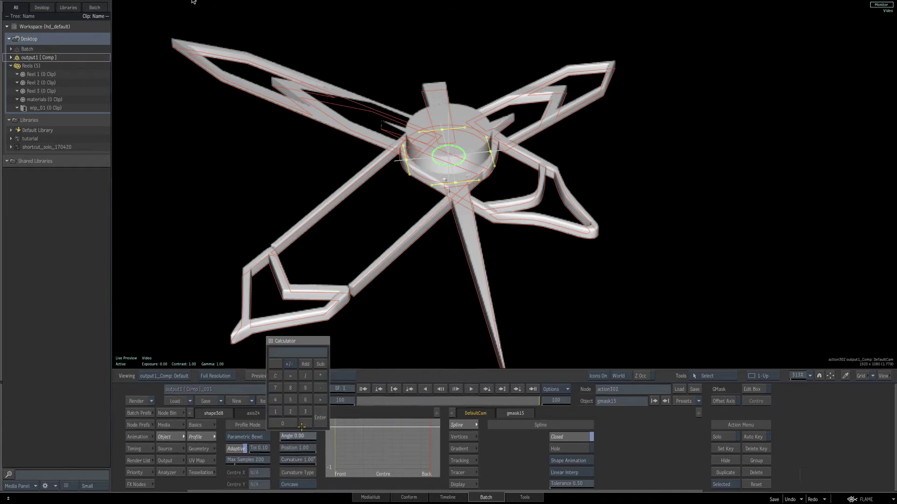
text(20)
key(Return)
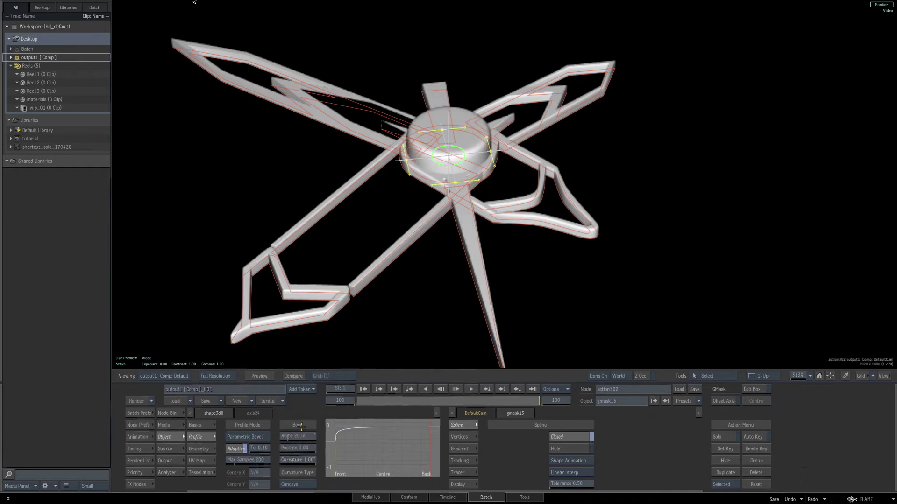
mouse_move(304, 436)
mouse_down()
mouse_move(275, 432)
mouse_move(302, 436)
mouse_move(288, 435)
mouse_up()
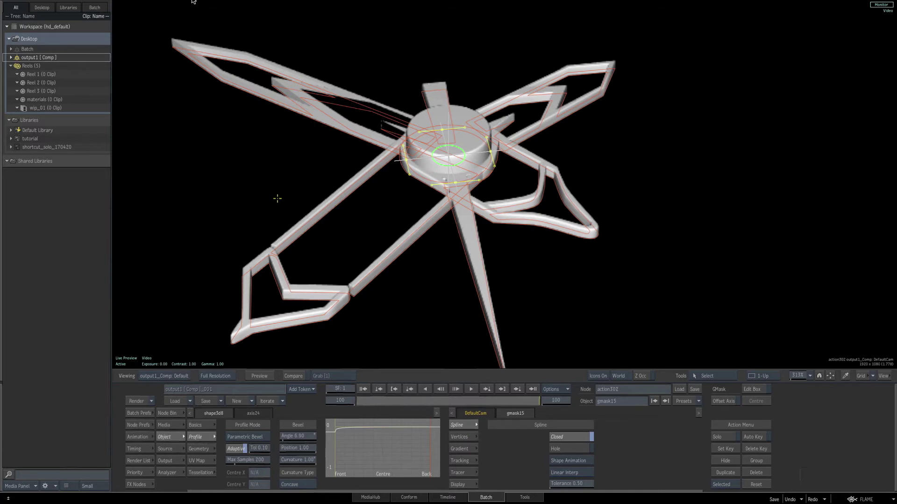
Step: Select the inner cut-out mask of the long hand behind the hub and enable its hole option
mouse_move(311, 198)
mouse_down()
mouse_move(329, 216)
mouse_move(323, 189)
mouse_move(318, 200)
mouse_up()
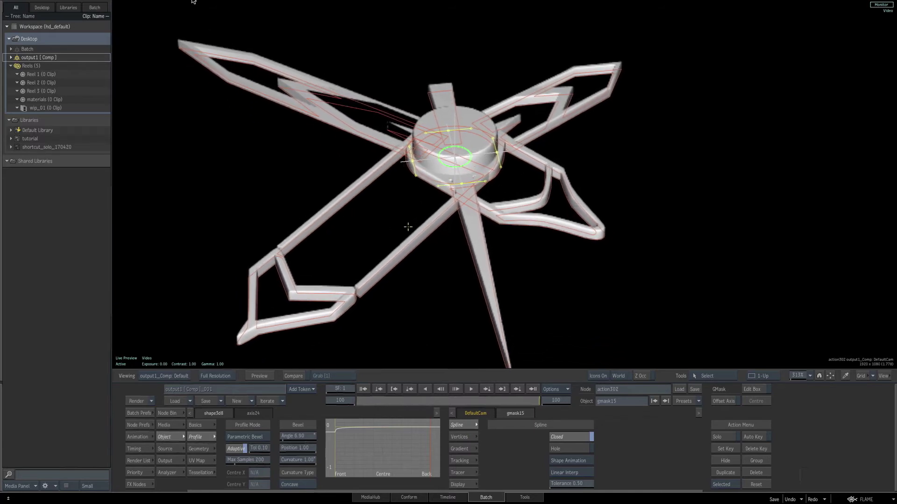
click(346, 106)
click(566, 449)
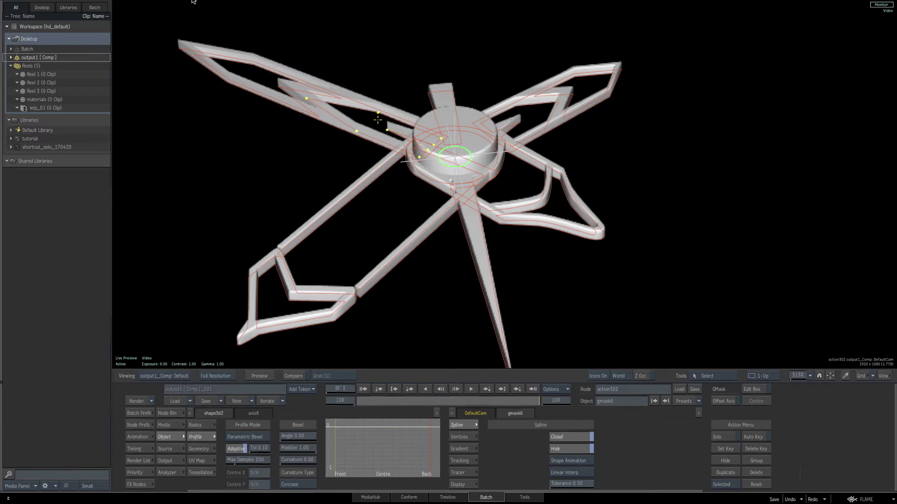
Step: Attach a Substance PBR material with the metal_steel preset to the central disc's 3D Shape
drag(798, 376, 629, 242)
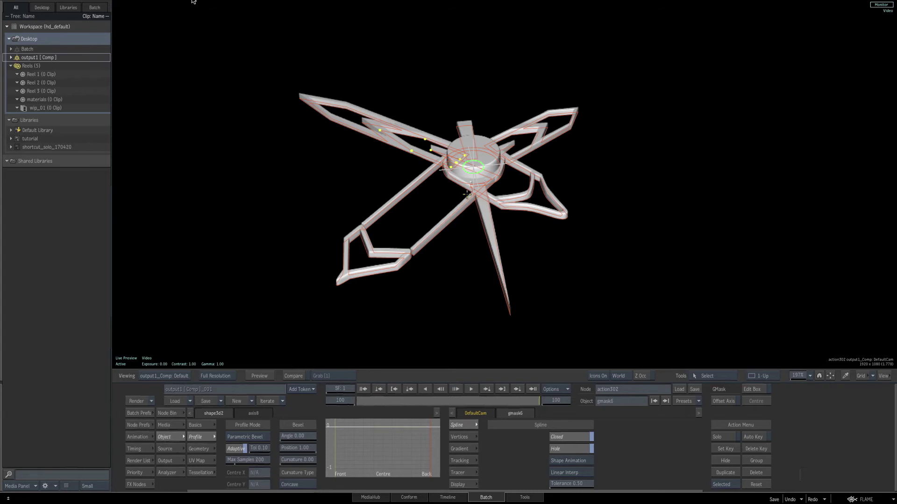
drag(800, 375, 852, 359)
click(416, 175)
key(Escape)
drag(549, 278, 275, 280)
drag(591, 156, 590, 159)
key(Escape)
click(407, 169)
key(Escape)
click(589, 164)
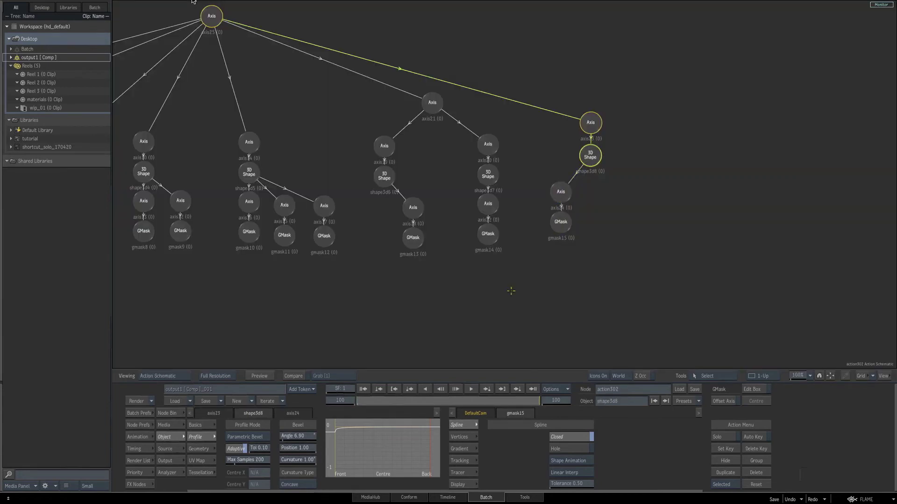
key(F4)
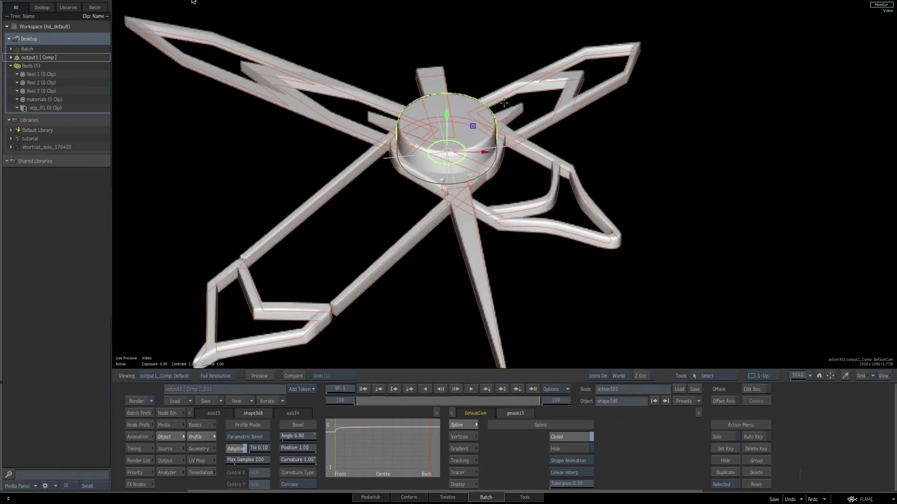
key(F4)
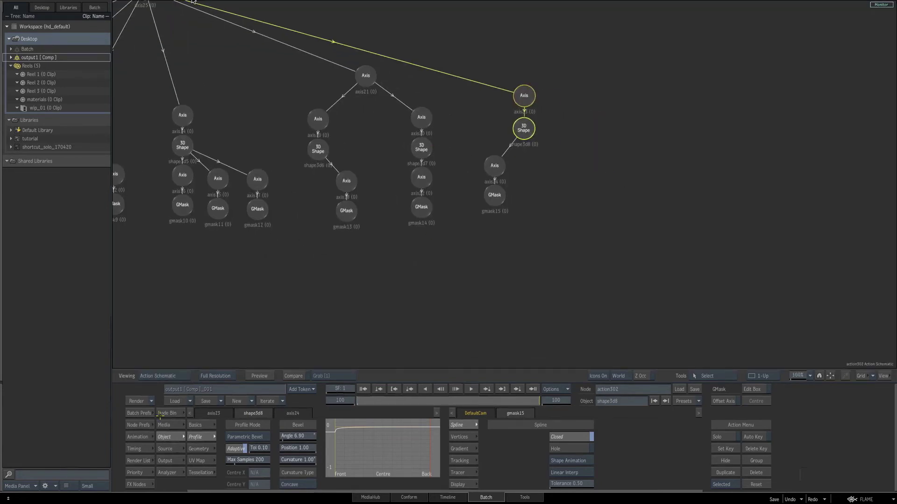
click(592, 224)
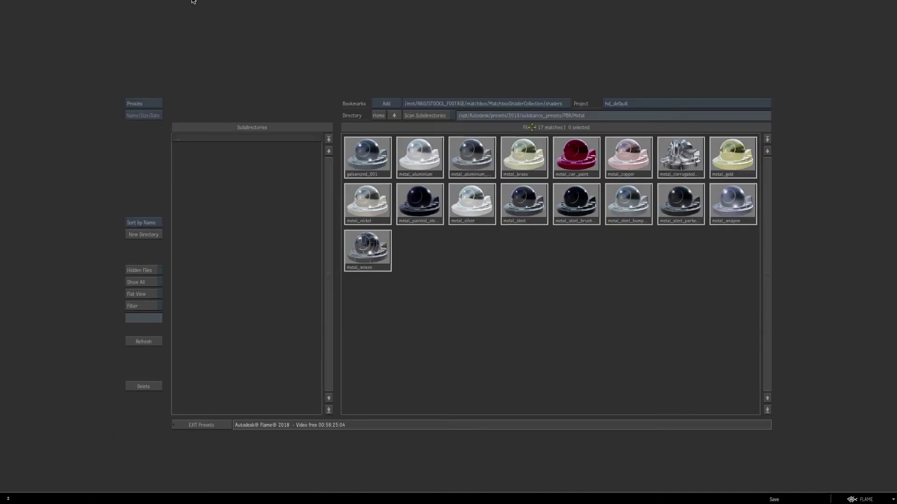
click(519, 210)
key(Escape)
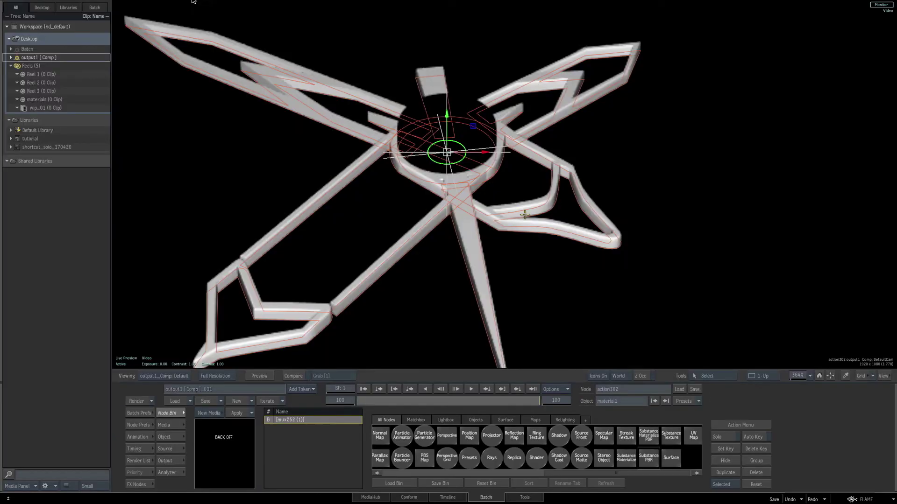
key(Escape)
Step: Add an IBL node to the default camera in the Action schematic
drag(565, 277, 860, 238)
double_click(564, 275)
click(461, 437)
click(535, 459)
click(612, 300)
click(606, 445)
key(Escape)
key(Escape)
click(362, 87)
click(167, 413)
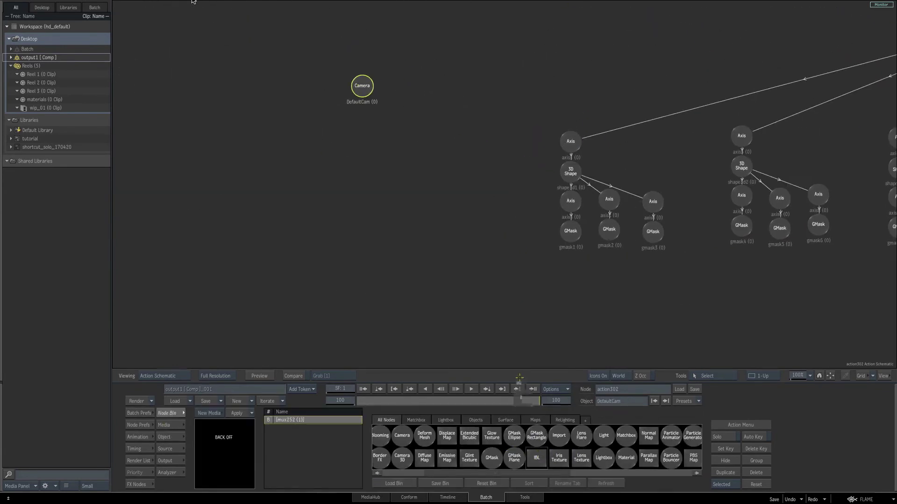
click(536, 458)
click(389, 145)
Step: Load EmptyLab.exr as the IBL's environment image and view the hands without icons
click(240, 436)
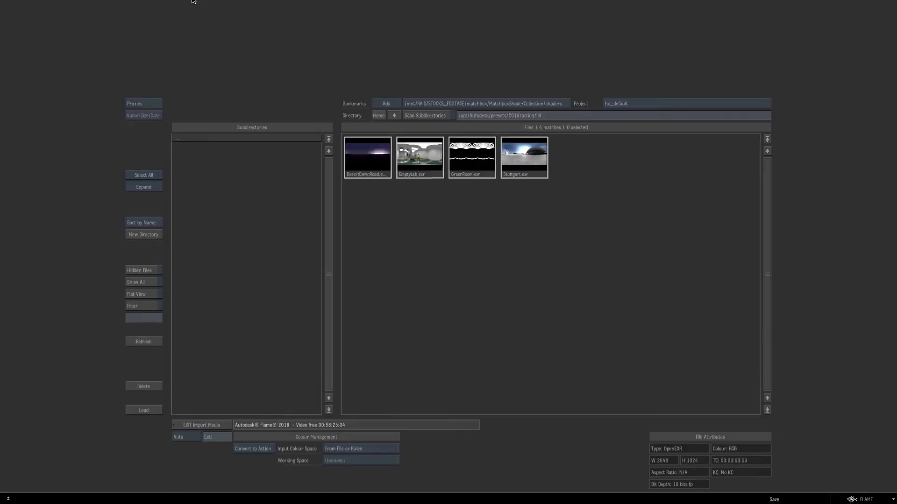
click(420, 157)
click(144, 410)
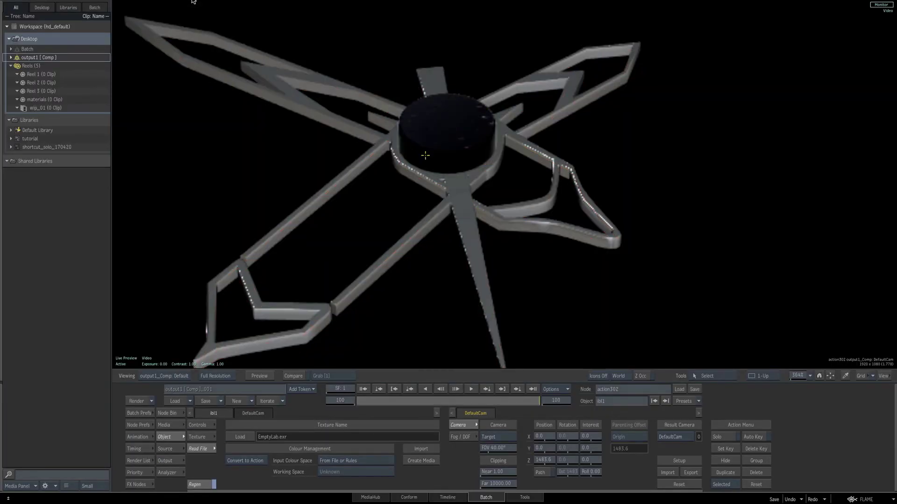
key(grave)
key(grave)
Step: Connect the Colour Correct node fed by Caustics to the Action as a new media input in the Batch schematic
key(Escape)
drag(251, 264, 226, 270)
key(F4)
key(Escape)
click(262, 265)
drag(437, 156, 276, 264)
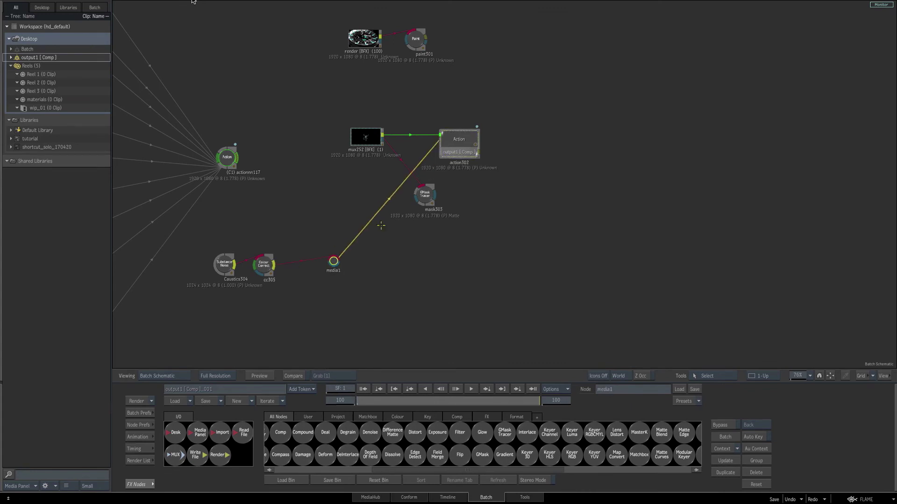
double_click(461, 141)
Step: Apply the colour-corrected caustics media to the reflection map of the disc's Substance material
key(Delete)
drag(841, 308, 247, 239)
click(715, 248)
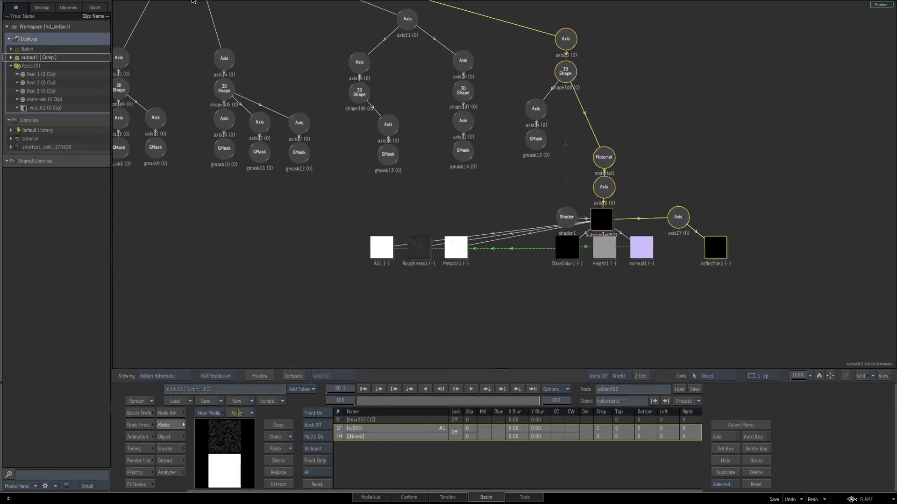
click(238, 413)
click(682, 219)
key(F4)
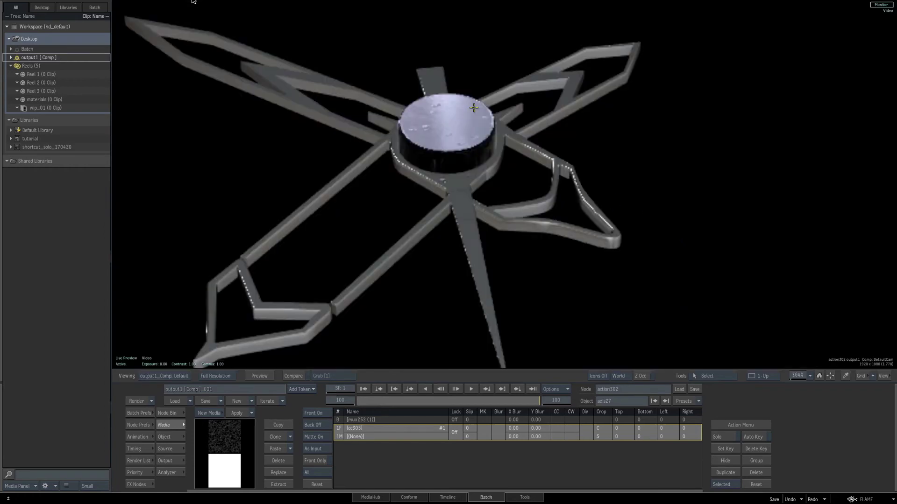
Step: Set the reflection map axis scale to 1000 proportionally in X, Y and Z
drag(474, 108, 527, 94)
ctrl+drag(527, 93, 563, 183)
key(grave)
double_click(682, 219)
key(F4)
drag(282, 436, 313, 423)
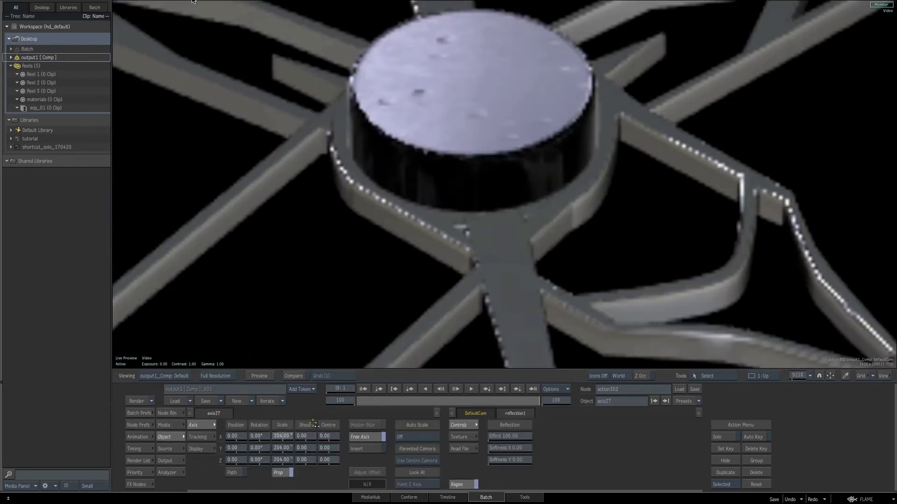
click(282, 436)
text(1000)
key(Return)
scroll(493, 170, down, 5)
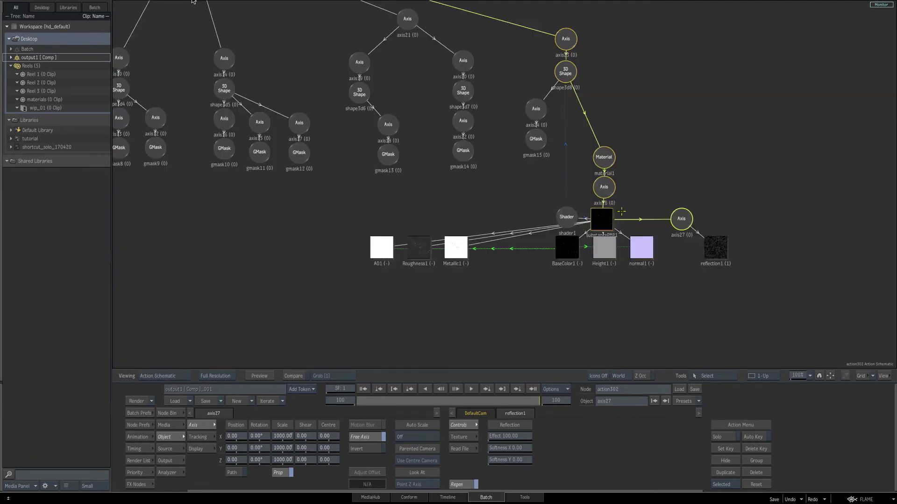
Step: Set the rust to 0.00 and the surface imperfections to 0.24 in the disc's steel material
key(F8)
click(606, 220)
key(F4)
drag(538, 483, 509, 483)
drag(537, 472, 499, 469)
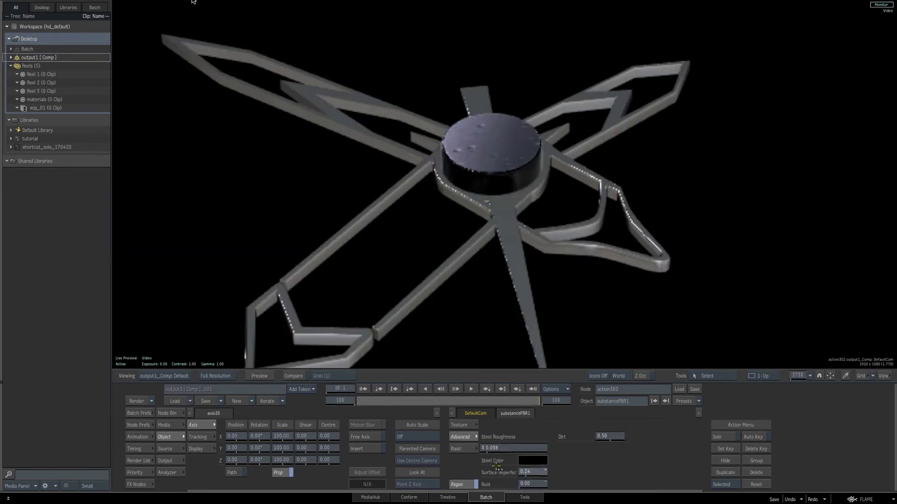
click(616, 435)
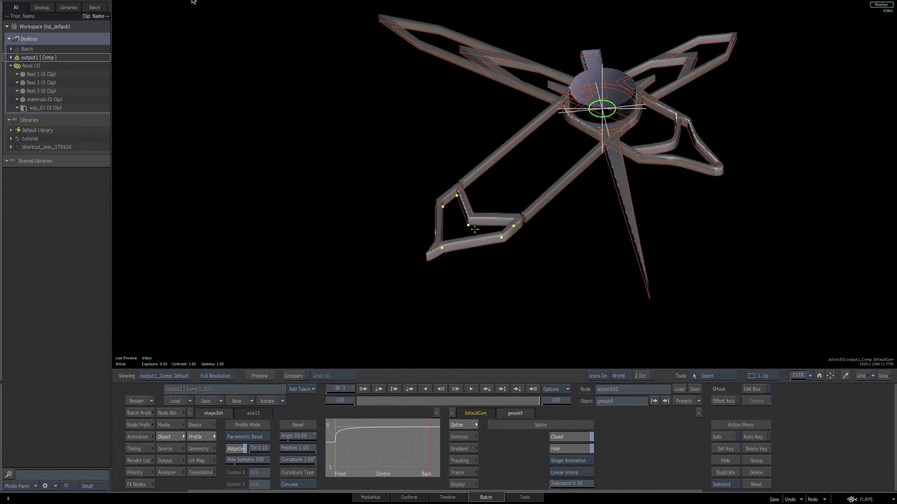
Step: Set the diffuse colour of the arrow-shaped tip's 3D Shape to light cyan and check it without icons
key(F8)
drag(463, 243, 769, 231)
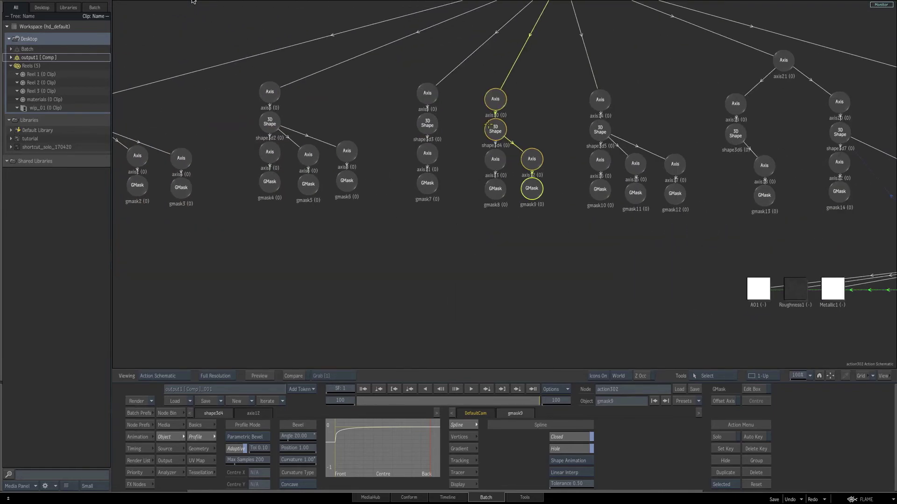
click(495, 130)
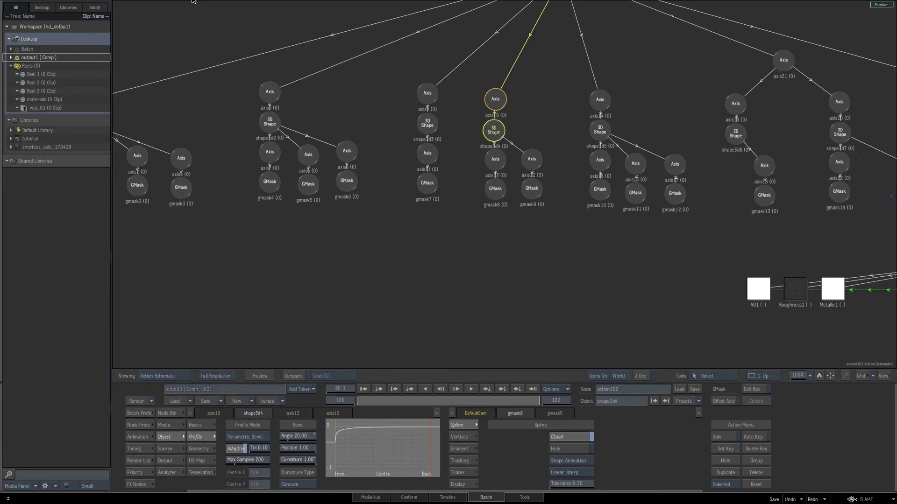
click(201, 448)
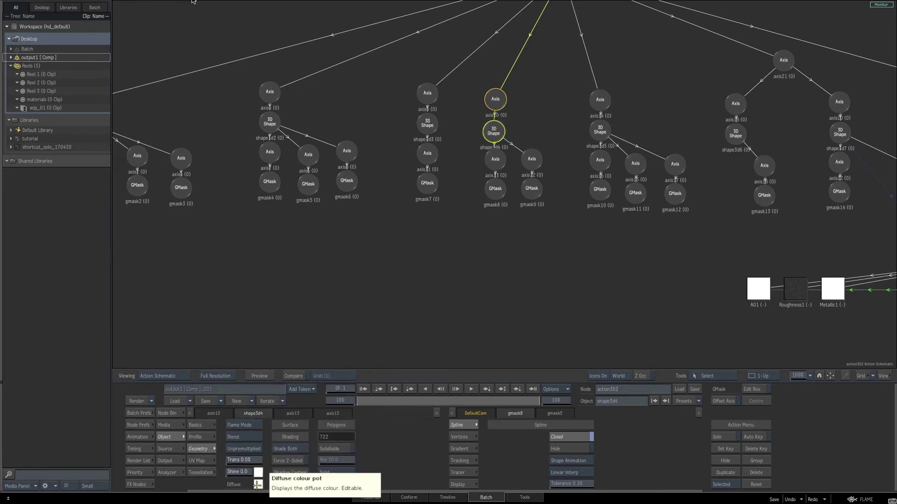
key(F4)
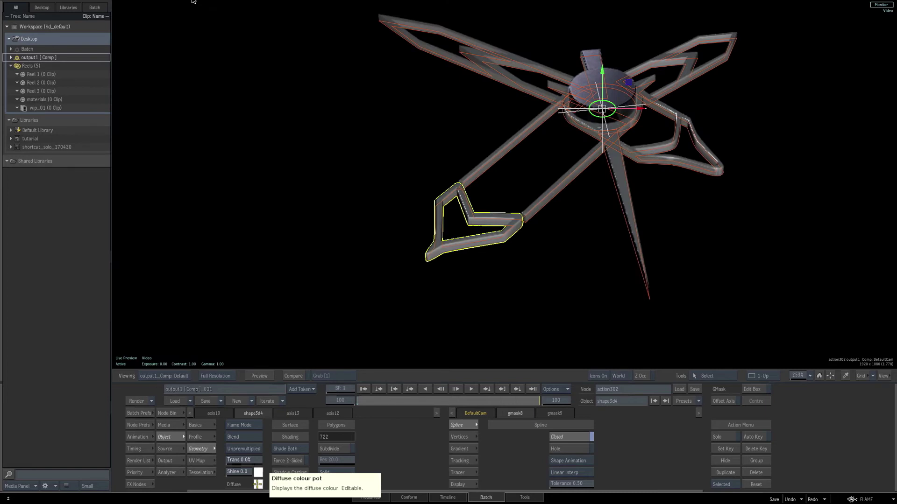
click(257, 484)
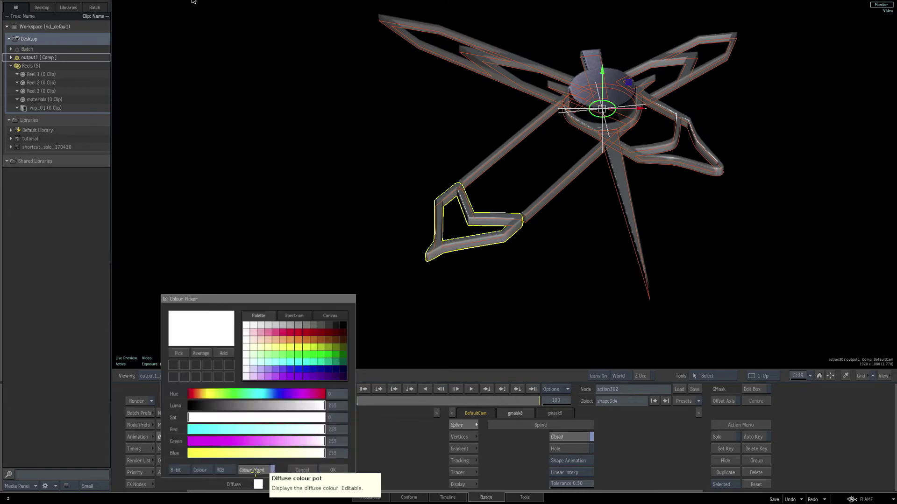
click(289, 361)
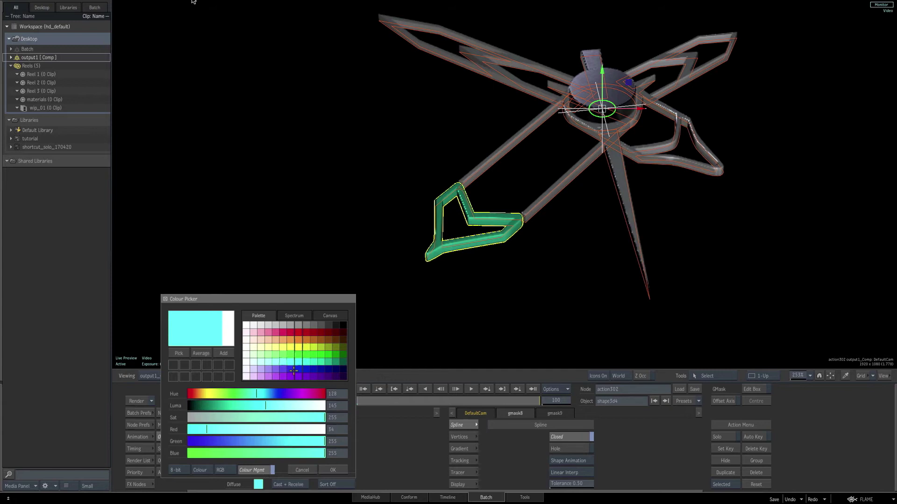
click(327, 472)
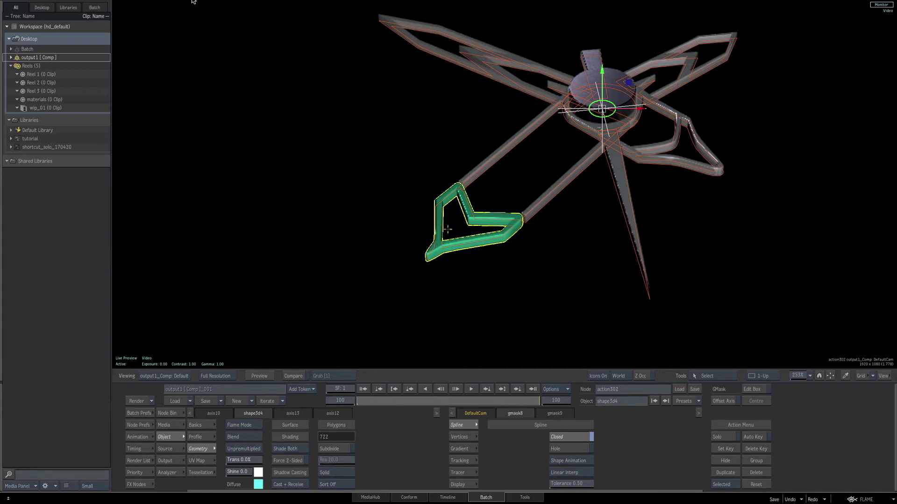
key(ctrl+i)
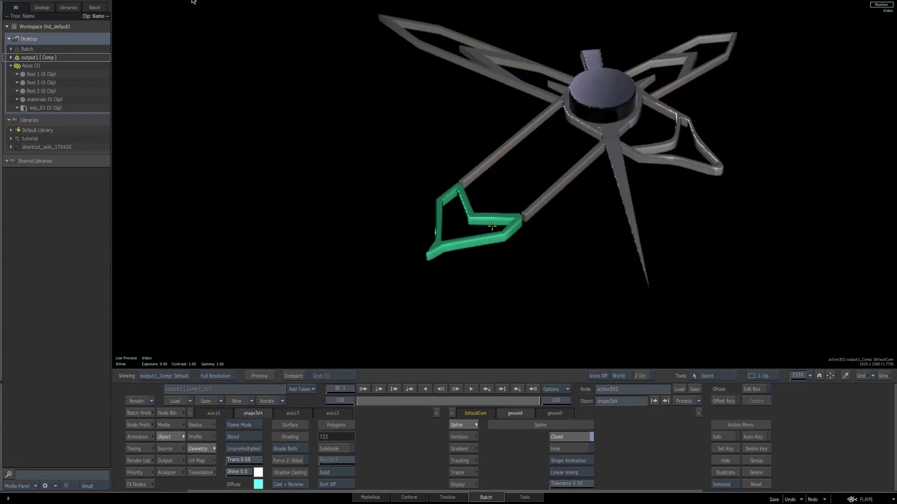
key(i)
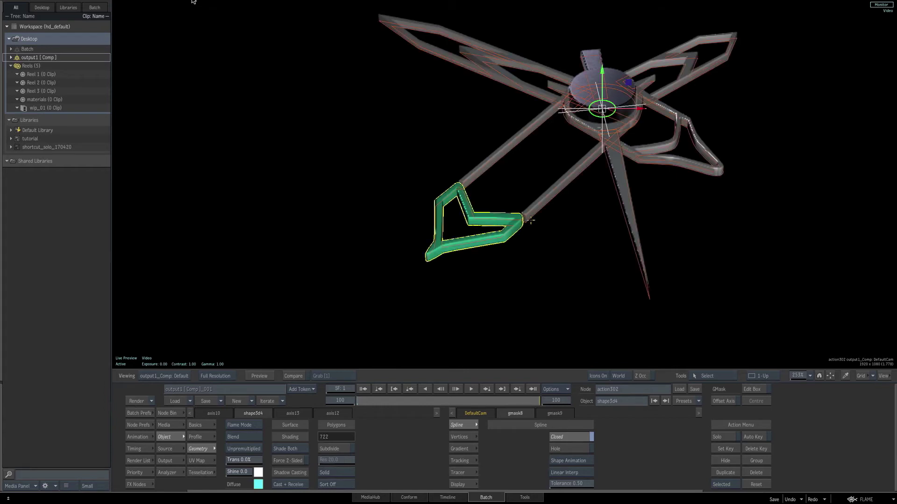
Step: Set the diffuse colour of the 3D Shape that rings the hub and forms the short hand to light cyan, and check it without icons
click(698, 171)
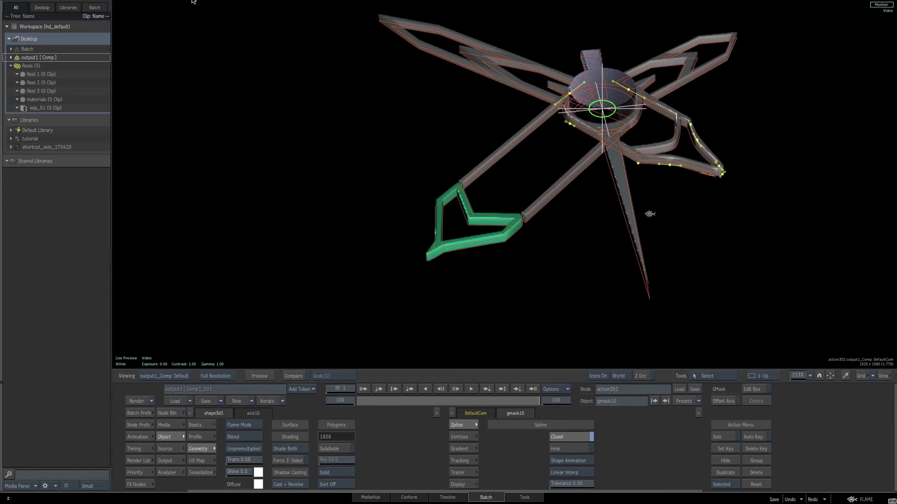
key(F4)
click(603, 127)
drag(603, 125, 599, 127)
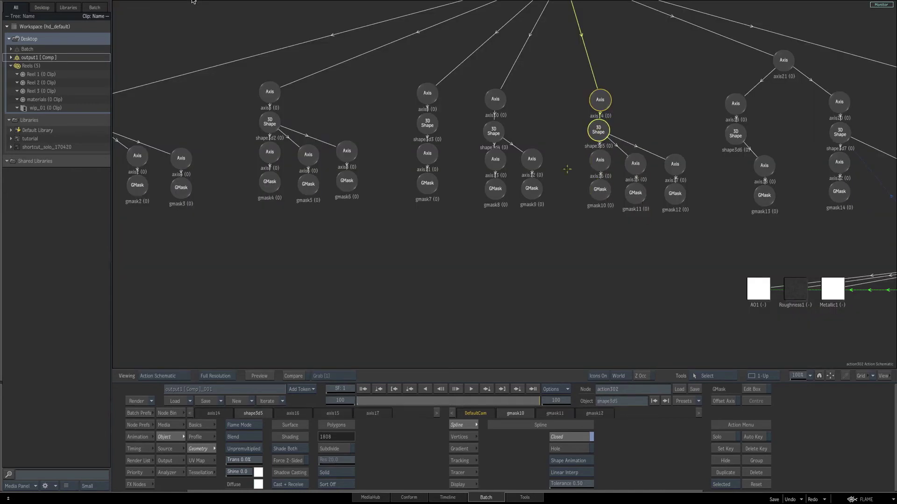
click(182, 413)
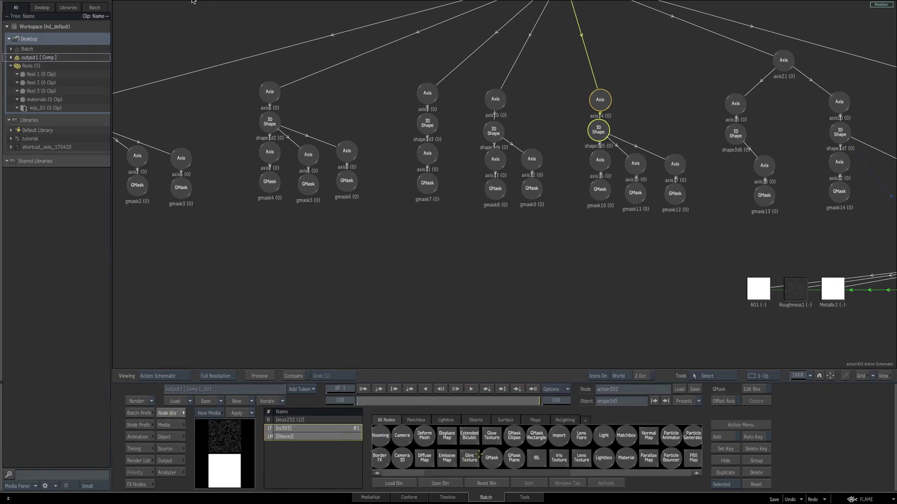
click(168, 437)
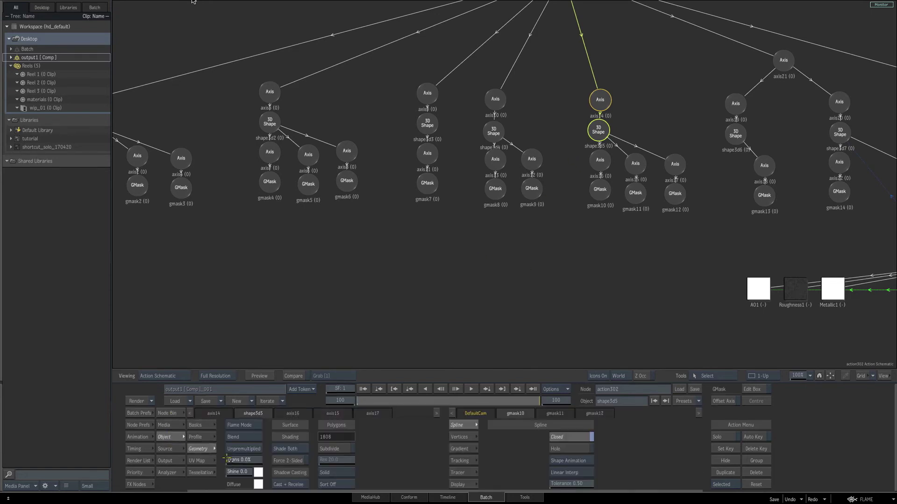
click(258, 485)
click(291, 362)
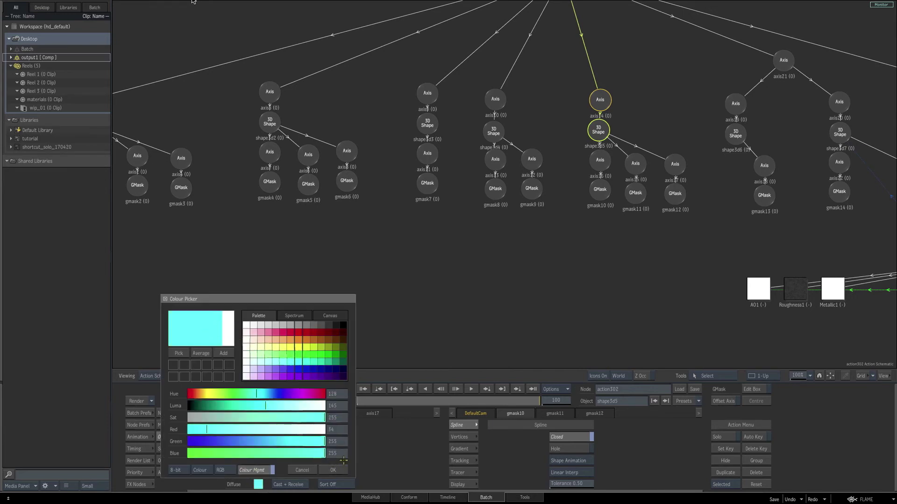
click(335, 471)
key(F4)
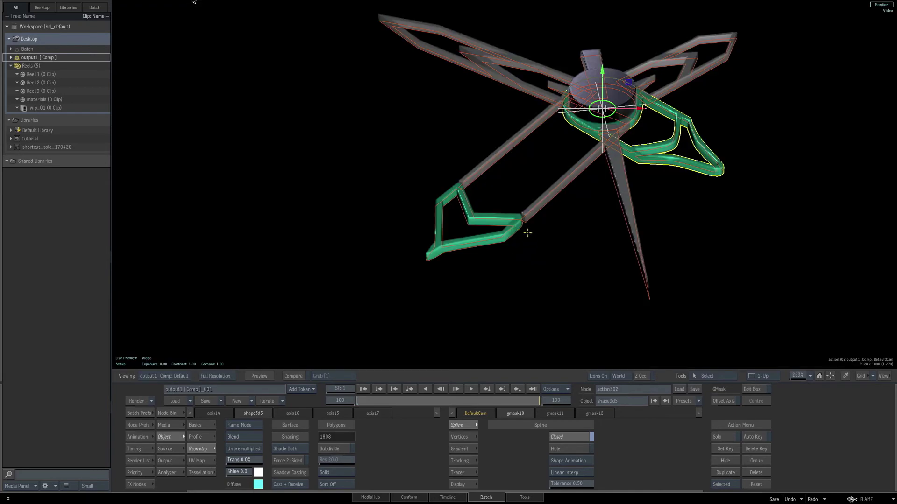
drag(577, 230, 506, 202)
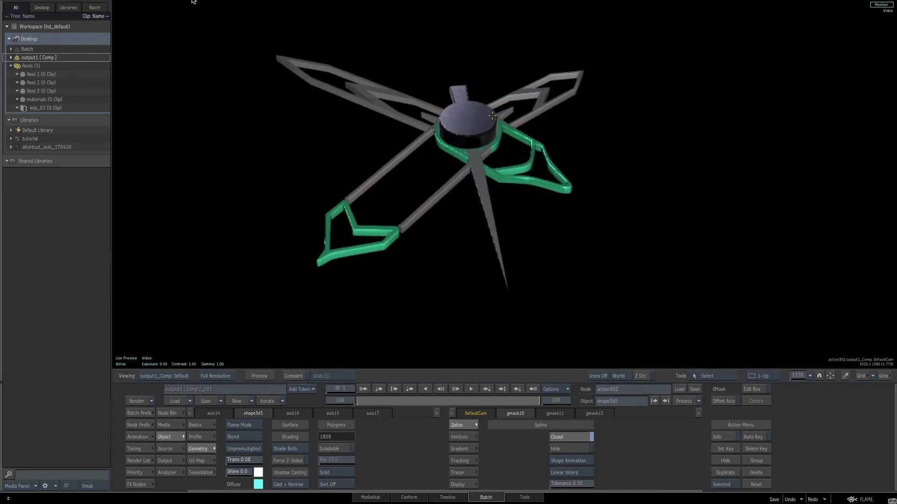
Step: Set the X rotation of the parent axis above all the hand shapes to -42°
key(Escape)
drag(581, 34, 556, 136)
click(537, 79)
key(F4)
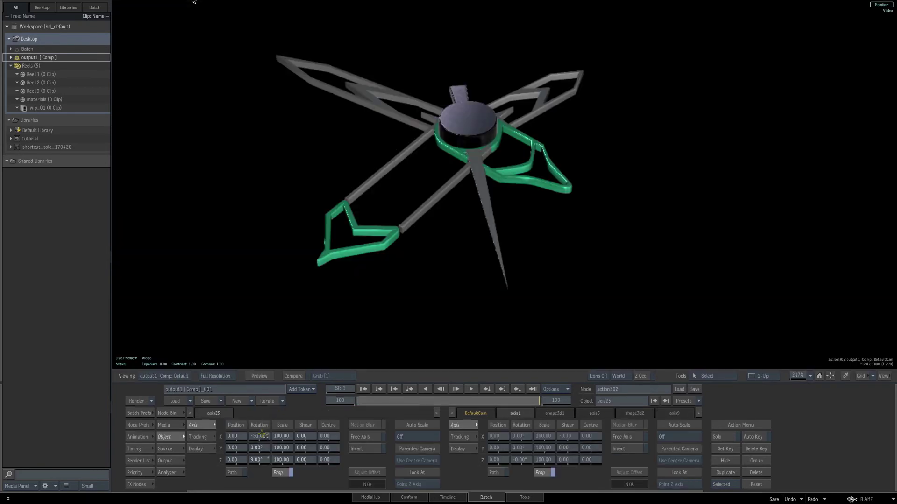
drag(260, 436, 260, 435)
Step: Add a light to the Action scene and make it an Ambient light with 50% intensity
key(F4)
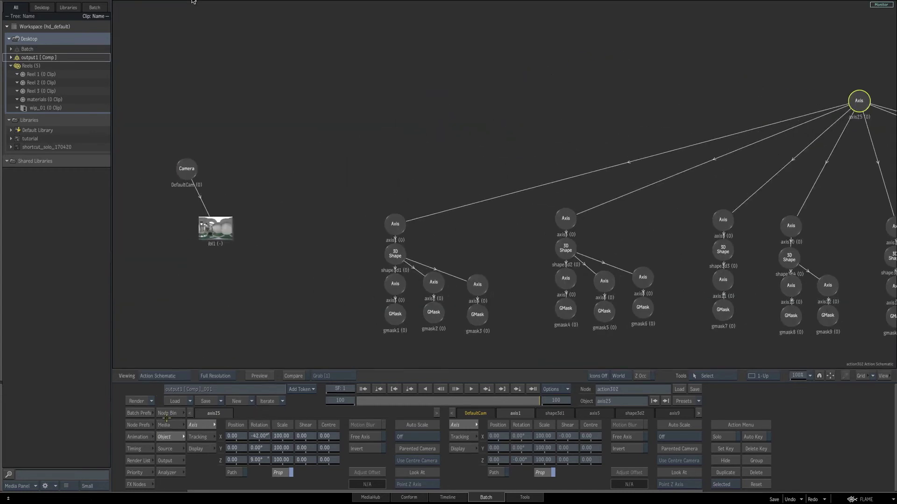
click(167, 416)
scroll(529, 450, down, 2)
drag(559, 436, 309, 172)
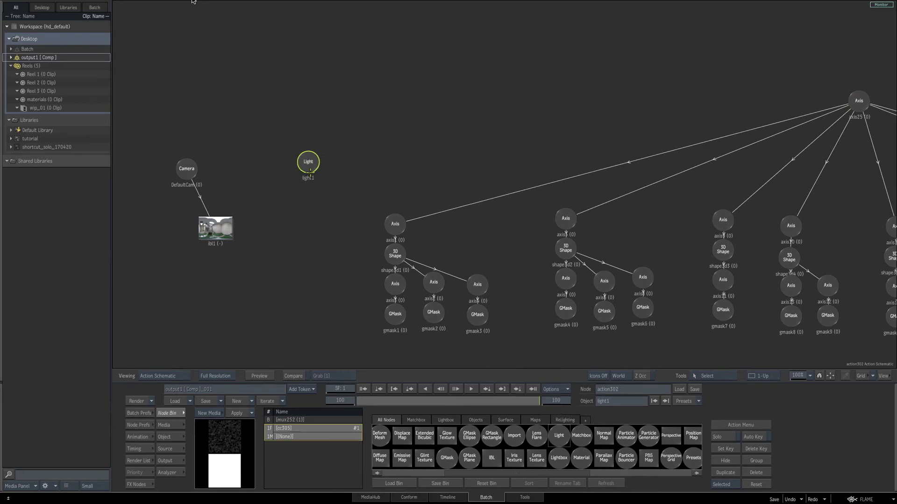
key(F1)
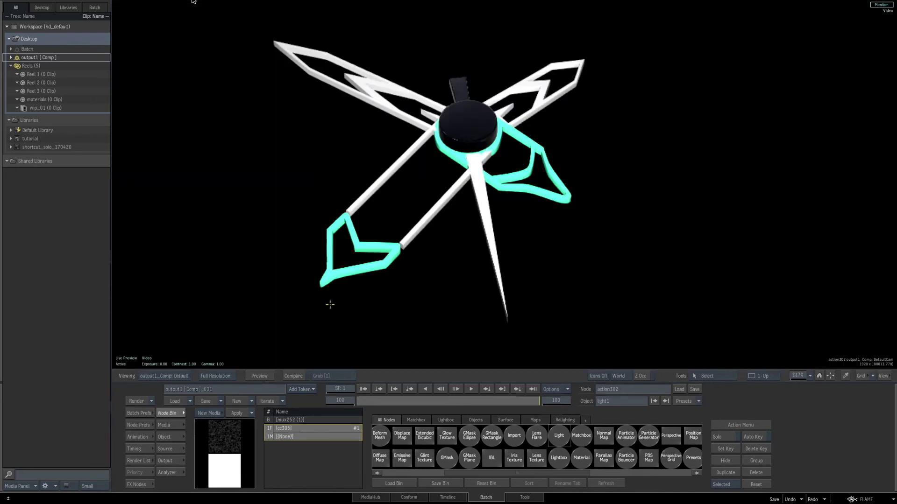
click(181, 437)
click(252, 442)
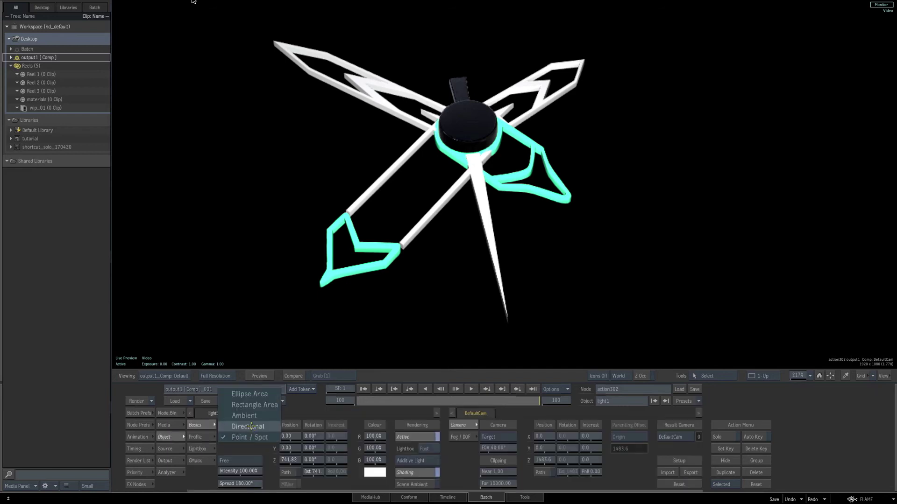
click(243, 422)
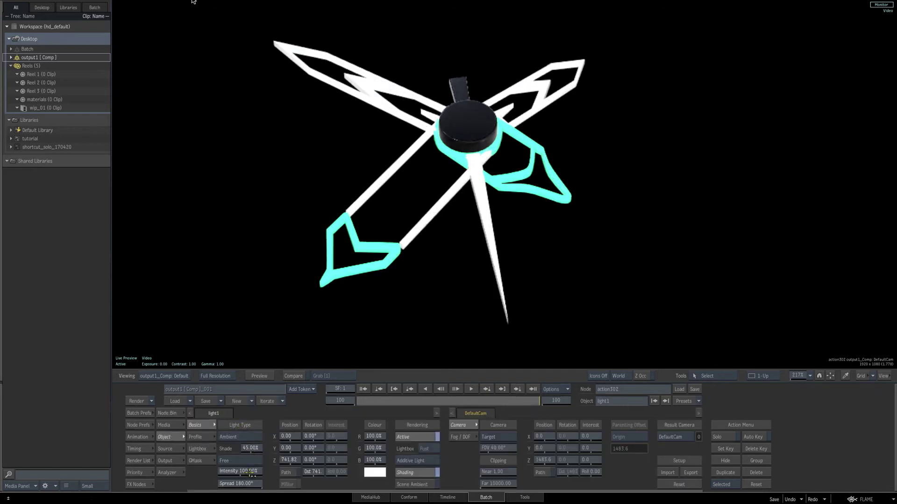
drag(251, 470, 239, 468)
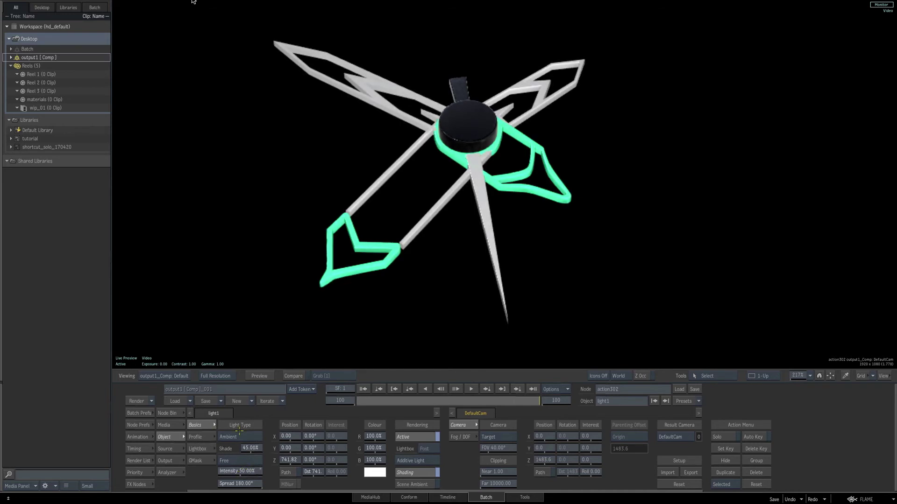
Step: Add a second light of type Point / Spot, move it to about 6571 in X, and adjust its intensity
key(Escape)
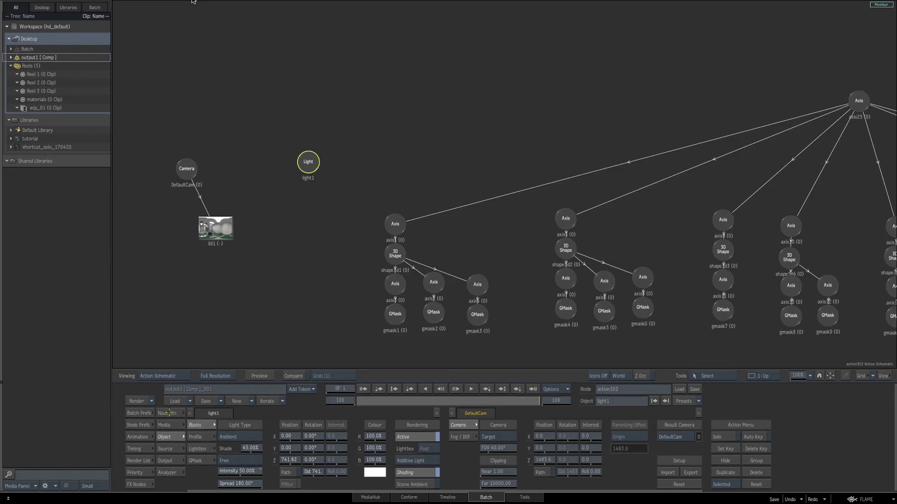
click(169, 413)
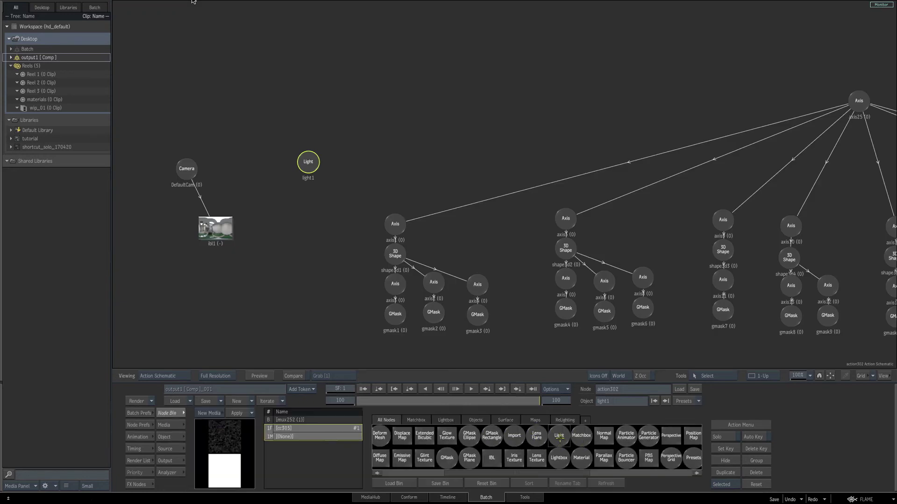
drag(558, 435, 361, 197)
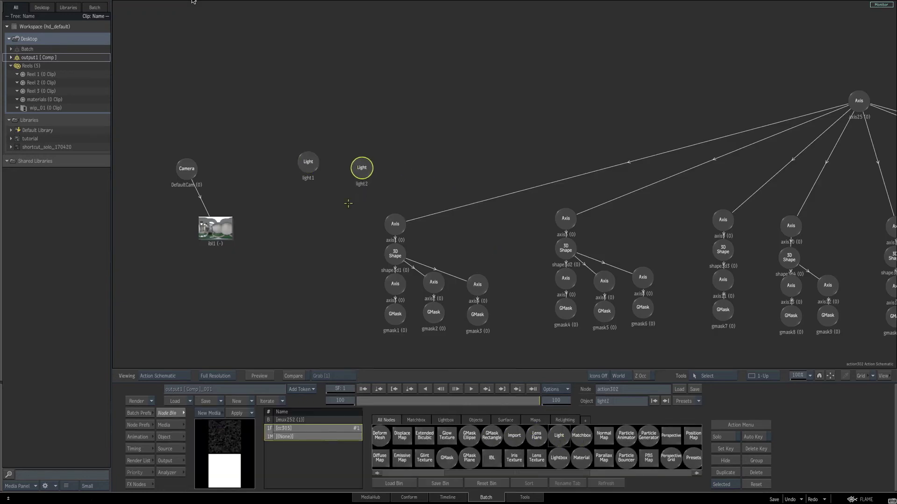
key(F1)
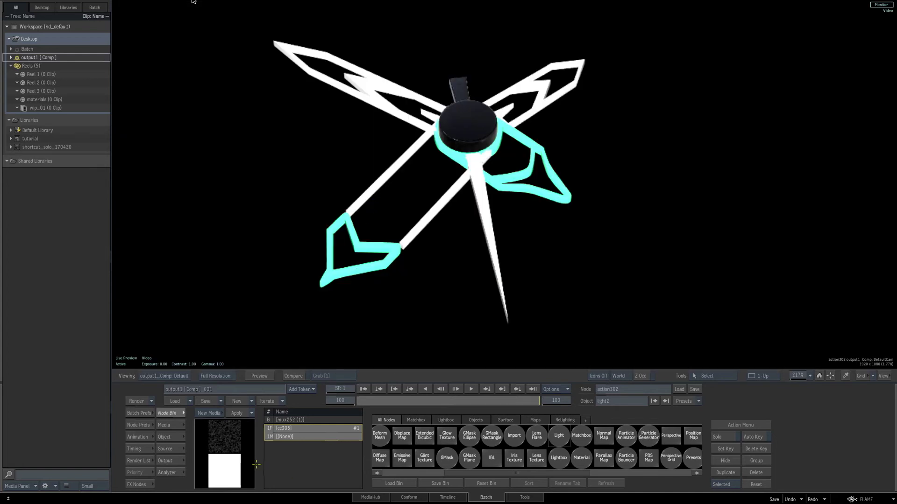
click(164, 437)
click(243, 437)
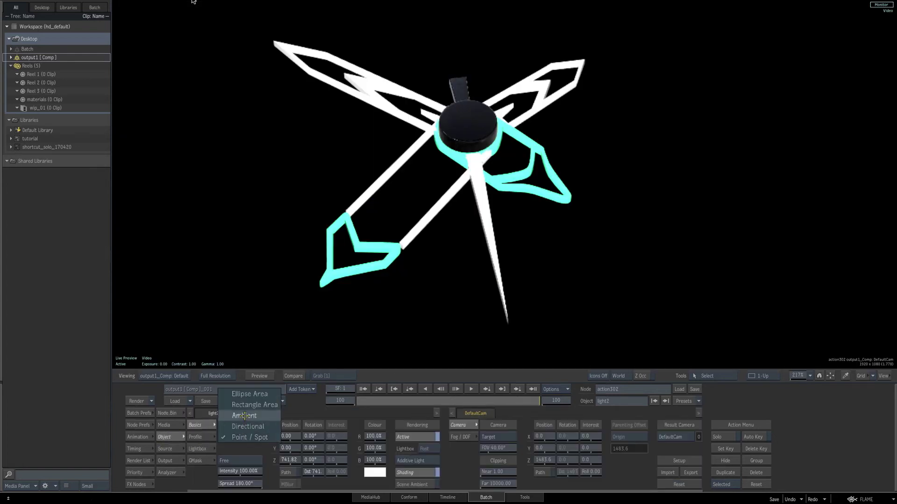
click(251, 438)
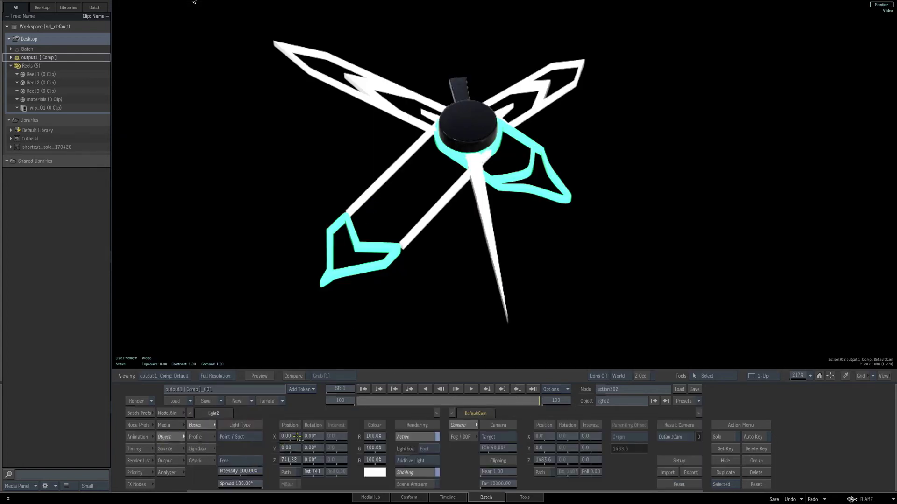
mouse_move(298, 437)
mouse_down()
mouse_move(306, 437)
mouse_move(290, 436)
mouse_move(581, 354)
mouse_move(289, 438)
mouse_up()
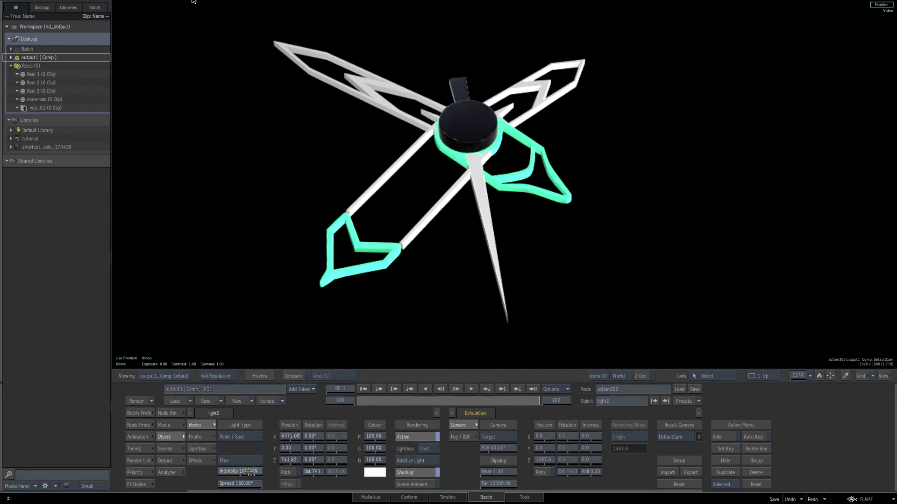
drag(250, 471, 248, 472)
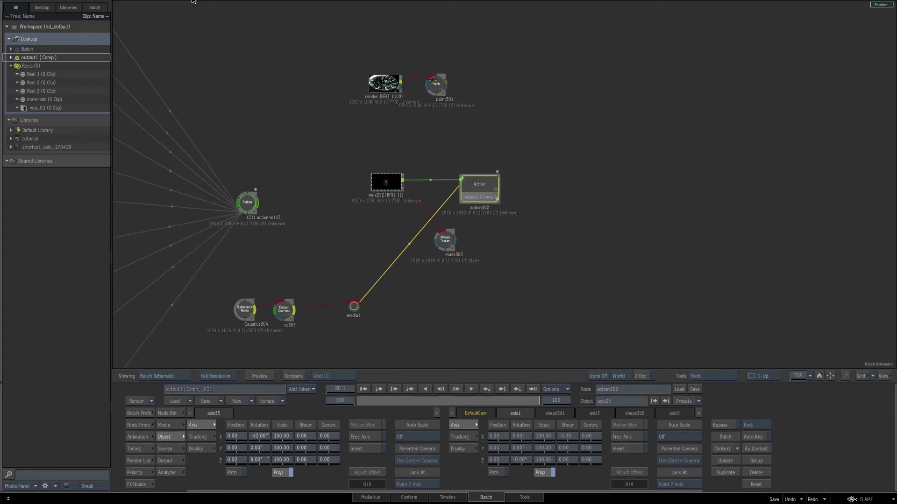
Step: Examine the hub and hands up close in the painted watch reference render
double_click(419, 60)
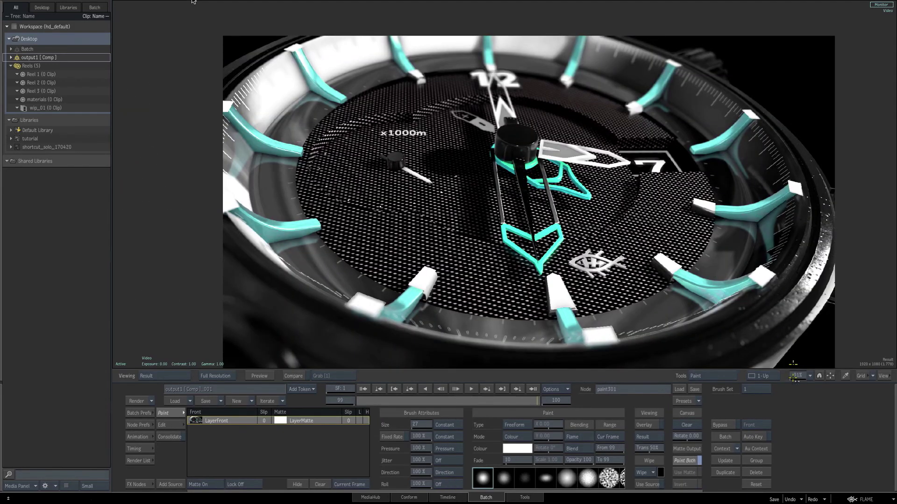
drag(794, 377, 814, 376)
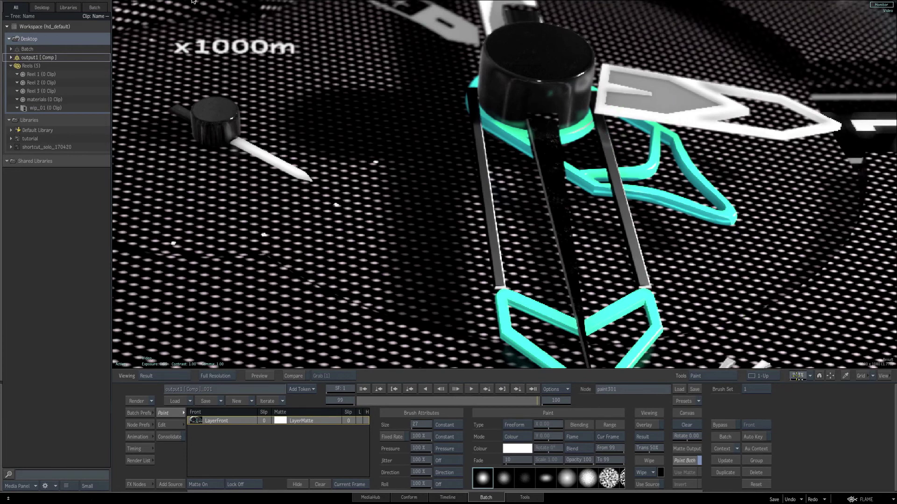
drag(797, 375, 767, 375)
key(Escape)
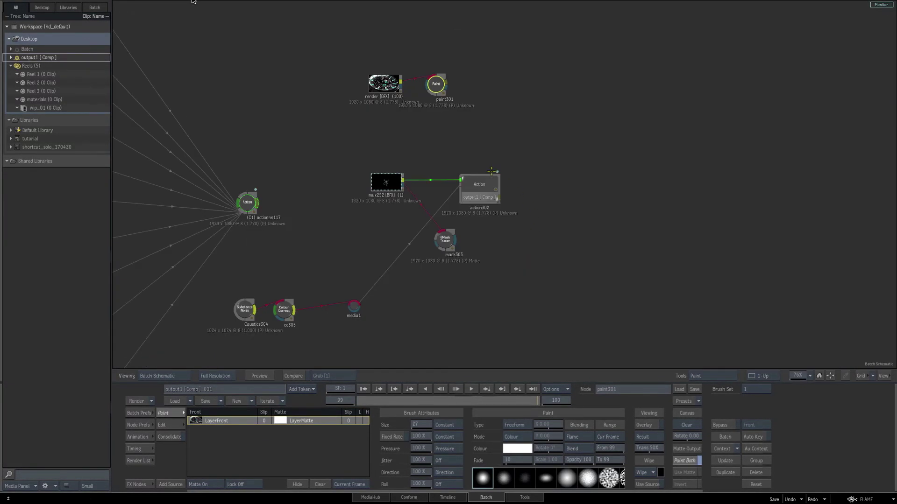
Step: Return to the Action schematic and rearrange the camera and IBL nodes to free space below the camera
click(478, 189)
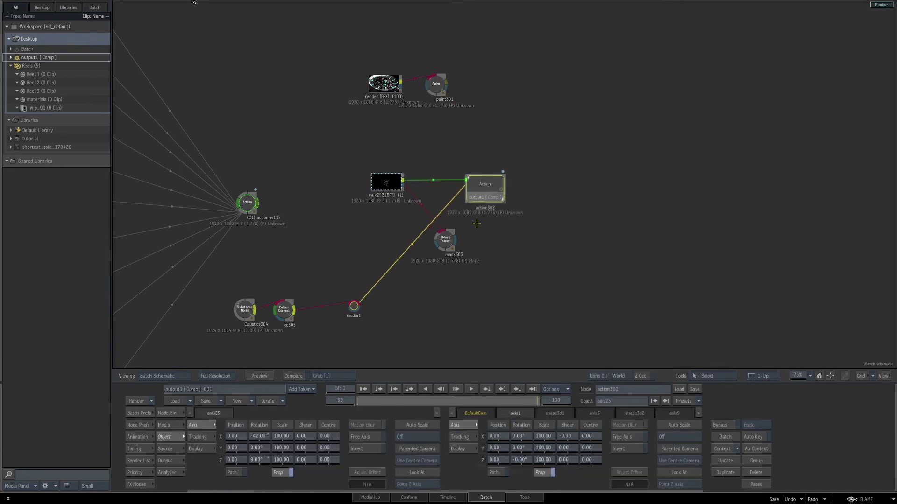
key(grave)
drag(471, 231, 797, 165)
drag(291, 90, 323, 78)
drag(319, 159, 261, 164)
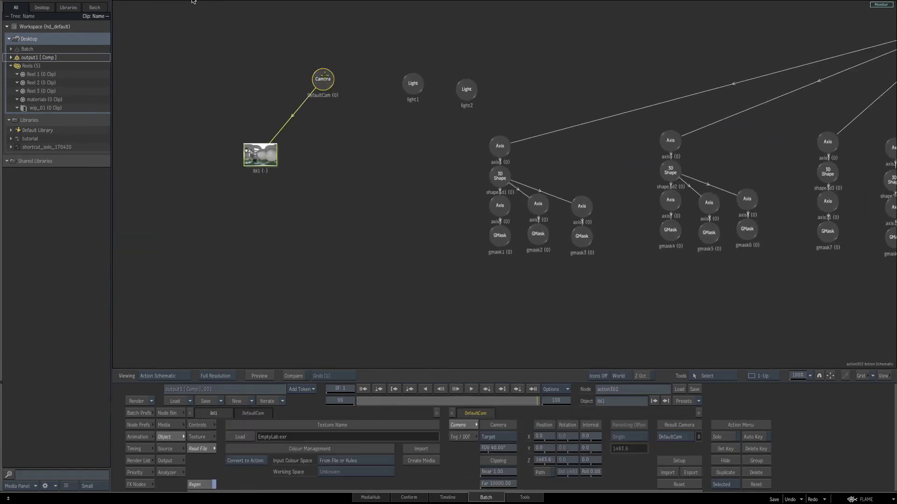
drag(322, 80, 309, 89)
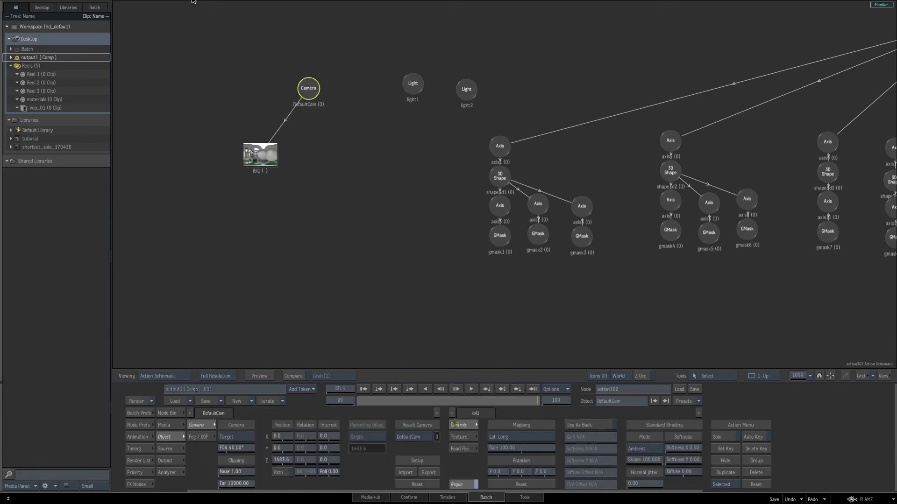
Step: Attach Stingray Ambient Occlusion, Depth of Field and Reflections shaders to the default camera and space the nodes evenly
click(167, 413)
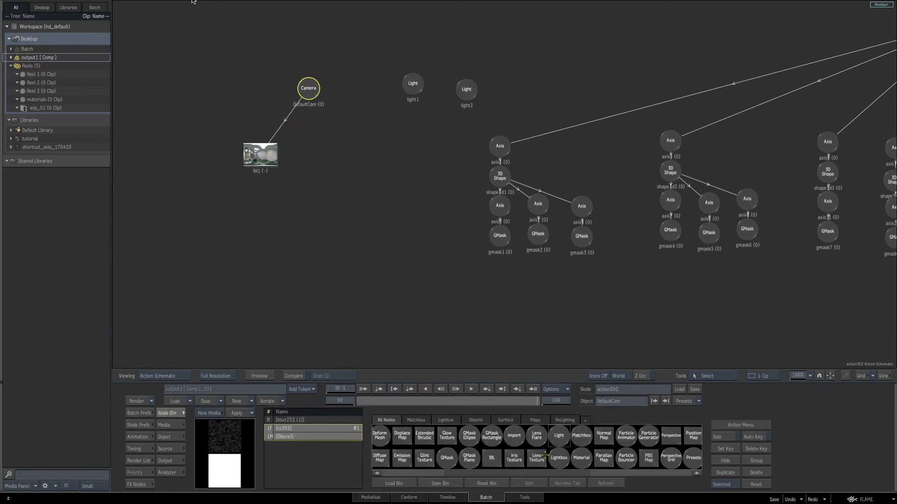
click(417, 420)
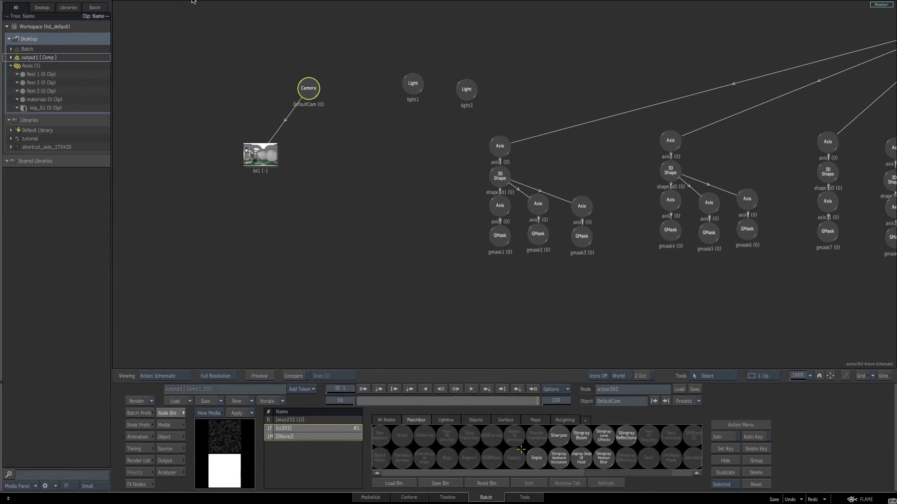
drag(559, 459, 304, 182)
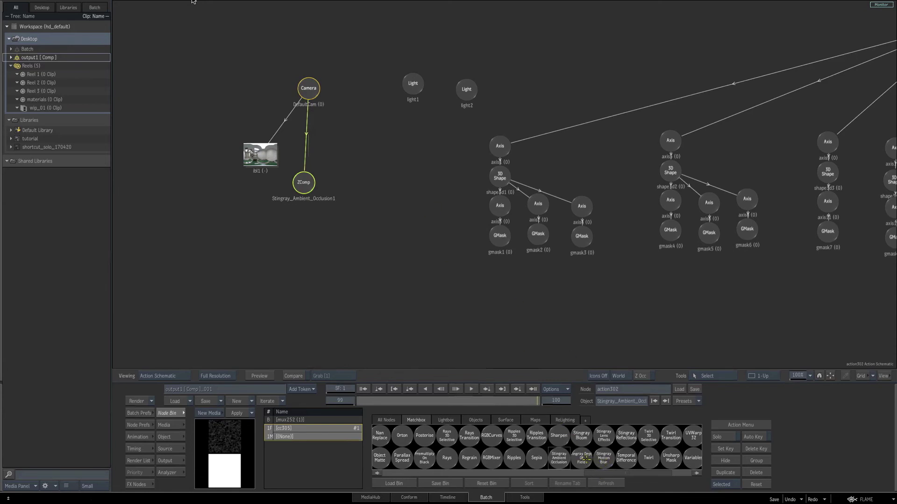
drag(581, 458, 354, 186)
drag(312, 98, 355, 204)
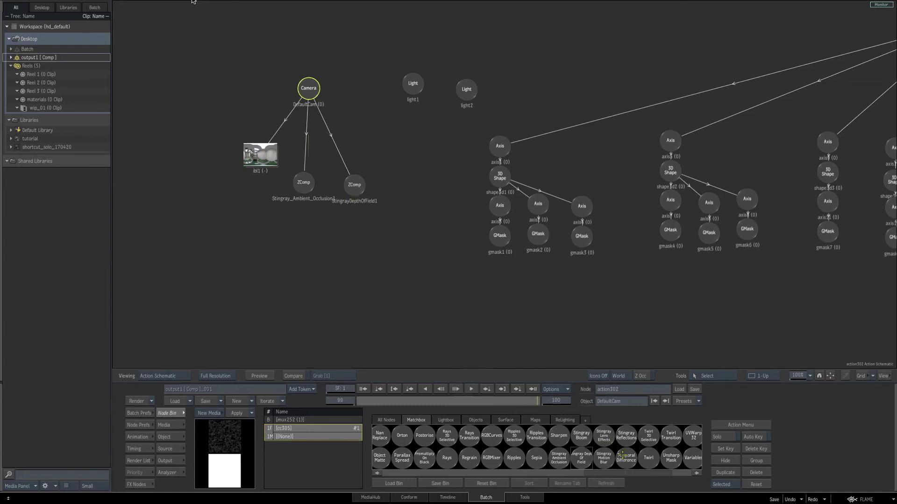
drag(626, 437, 396, 183)
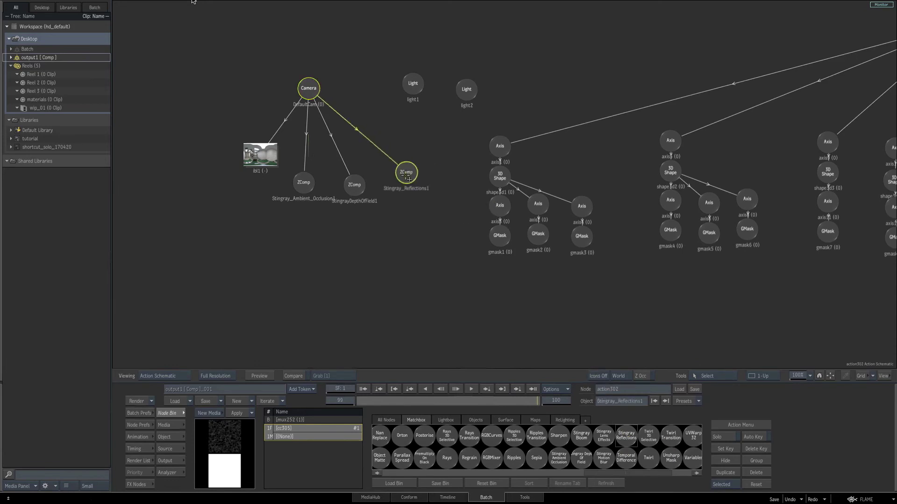
drag(304, 183, 292, 191)
drag(355, 186, 389, 191)
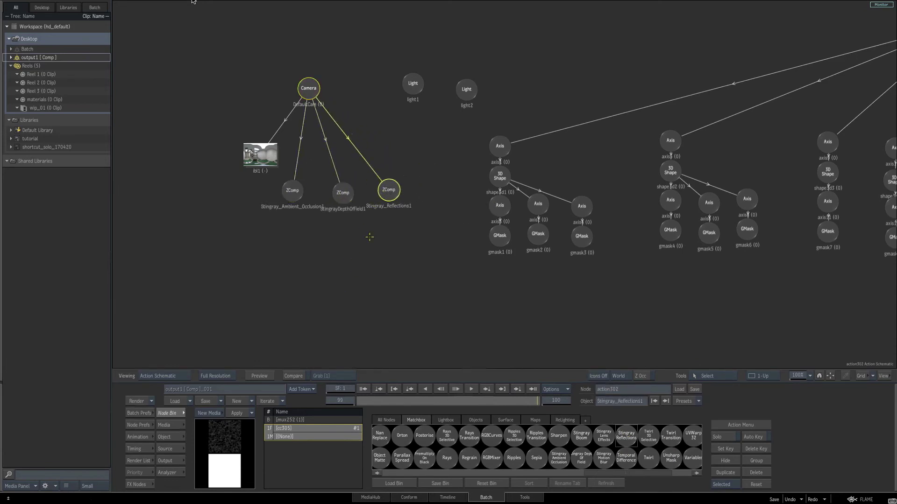
Step: Tilt the parent axis of all the watch hands to an X rotation of about -65°
drag(682, 87, 464, 122)
click(670, 50)
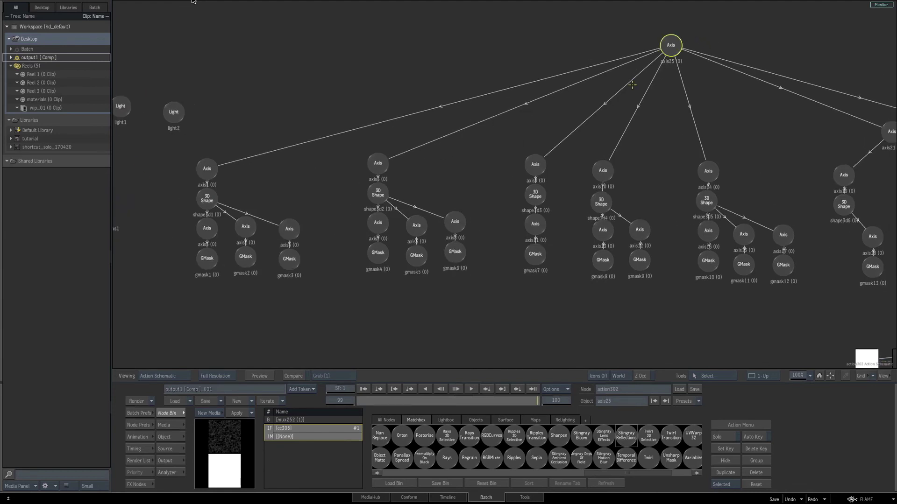
key(F4)
click(164, 436)
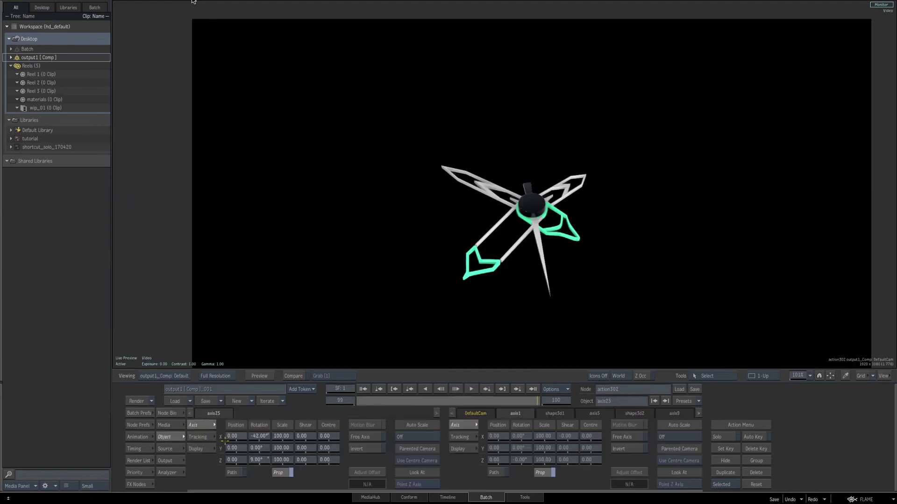
drag(260, 436, 257, 436)
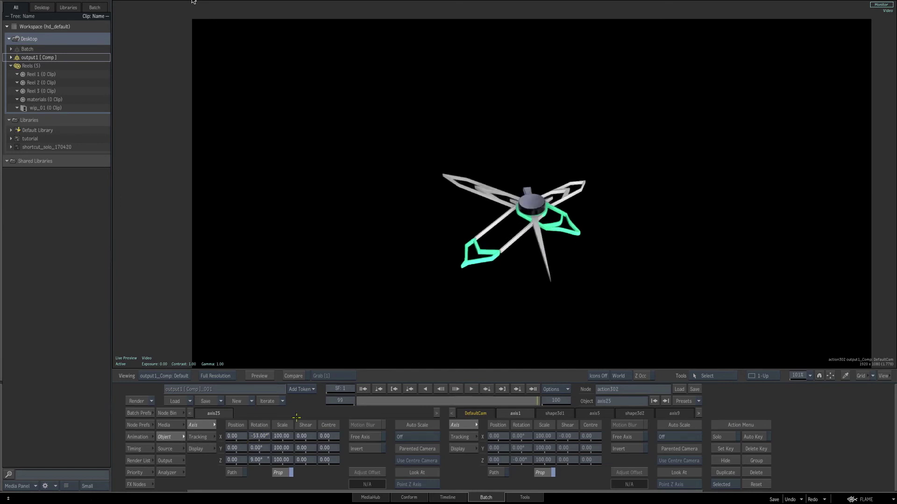
drag(695, 283, 691, 259)
drag(797, 376, 833, 344)
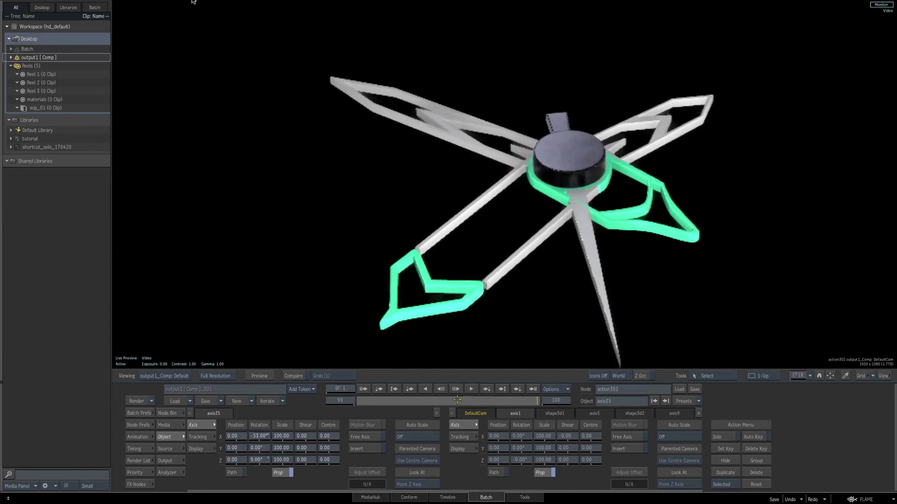
drag(256, 436, 253, 437)
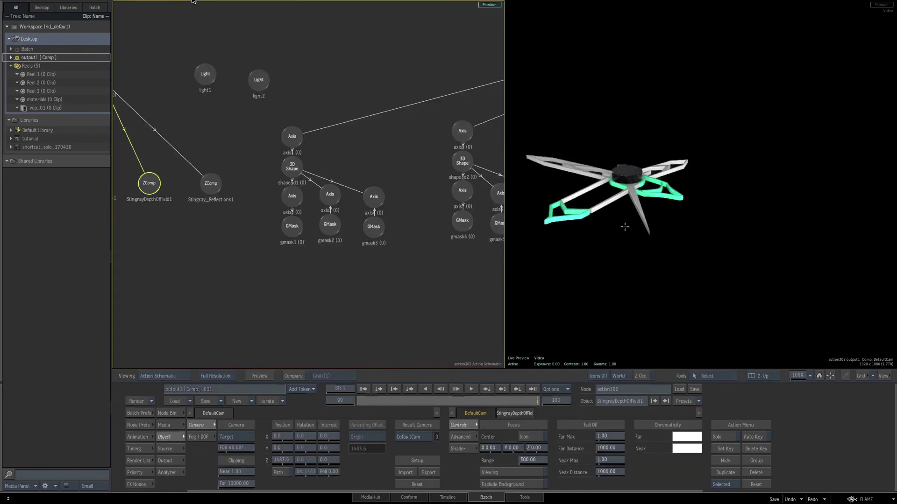
Step: Toggle Stingray Ambient Occlusion off and on to compare its effect on the enlarged render, and open the Stingray Reflections settings
drag(632, 258, 693, 260)
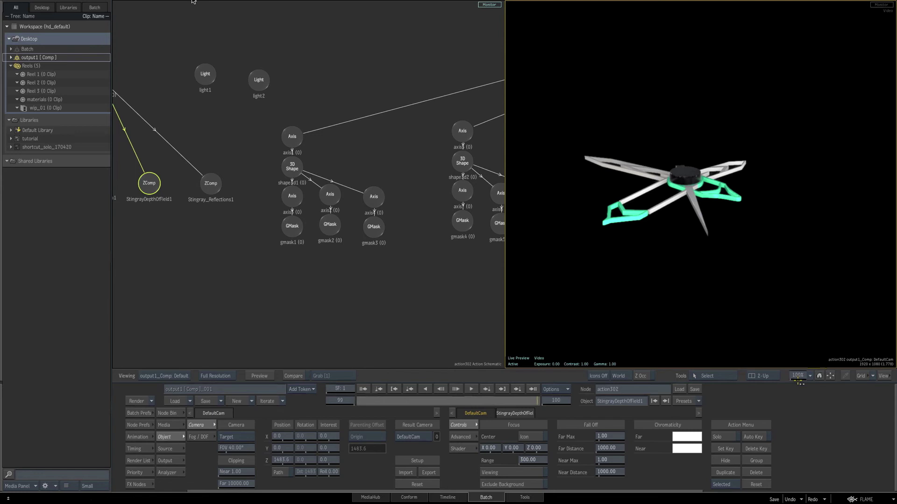
click(809, 376)
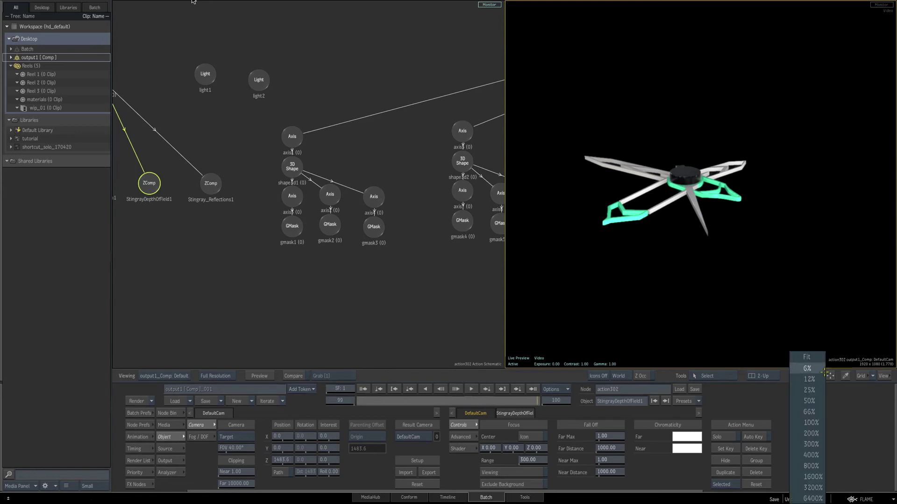
drag(800, 377, 813, 346)
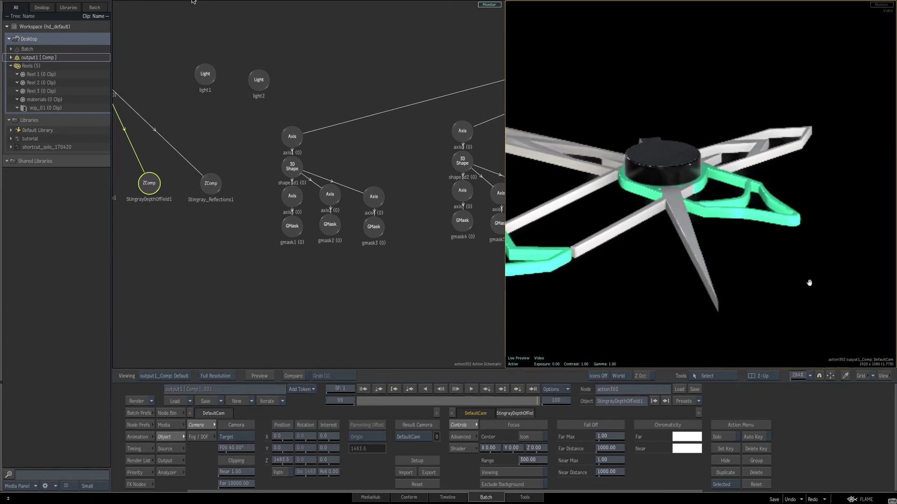
drag(768, 289, 850, 292)
drag(201, 221, 268, 218)
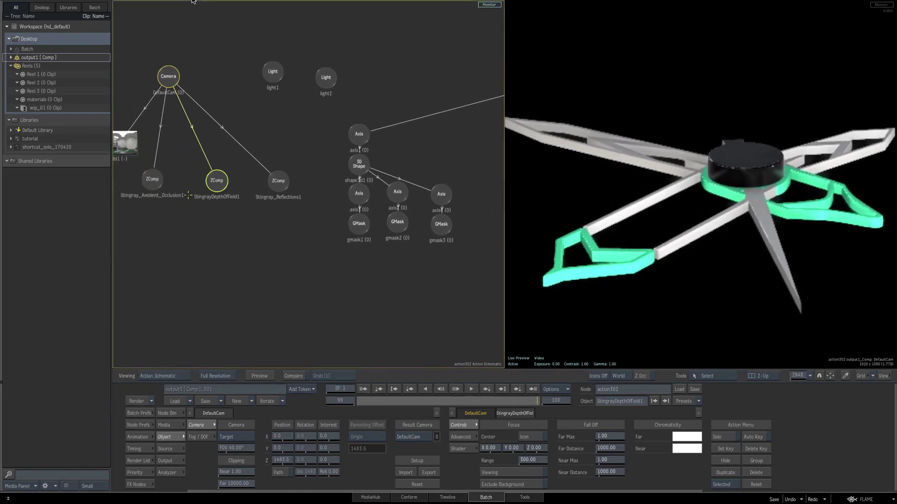
drag(151, 179, 153, 189)
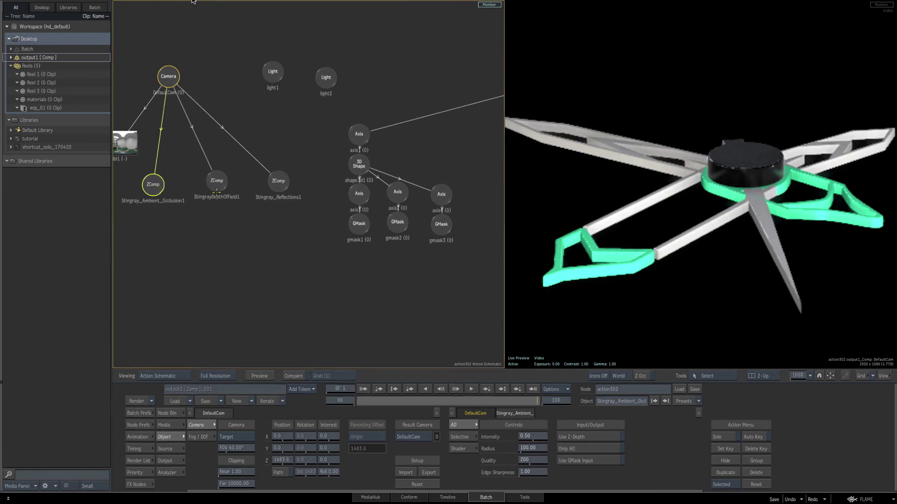
key(h)
click(153, 186)
key(h)
key(h)
key(h)
click(155, 185)
key(h)
click(154, 185)
click(158, 185)
click(278, 183)
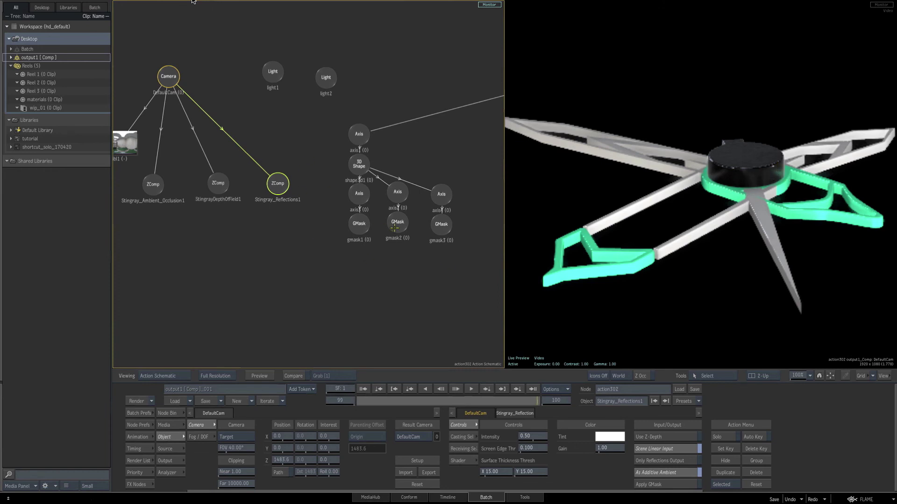
Step: Rotate the parent axis of the hands around X to examine the reflections at different angles
drag(427, 162, 249, 198)
drag(452, 180, 278, 195)
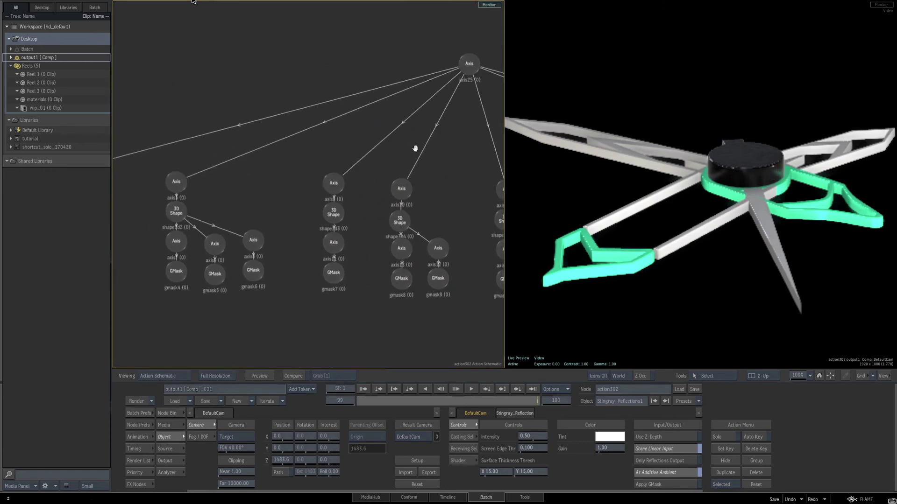
drag(414, 148, 350, 175)
click(400, 86)
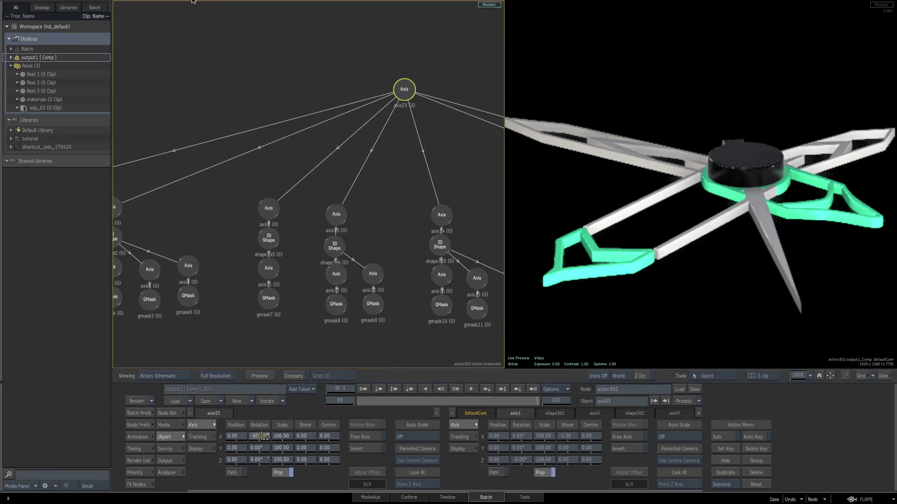
drag(265, 437, 255, 436)
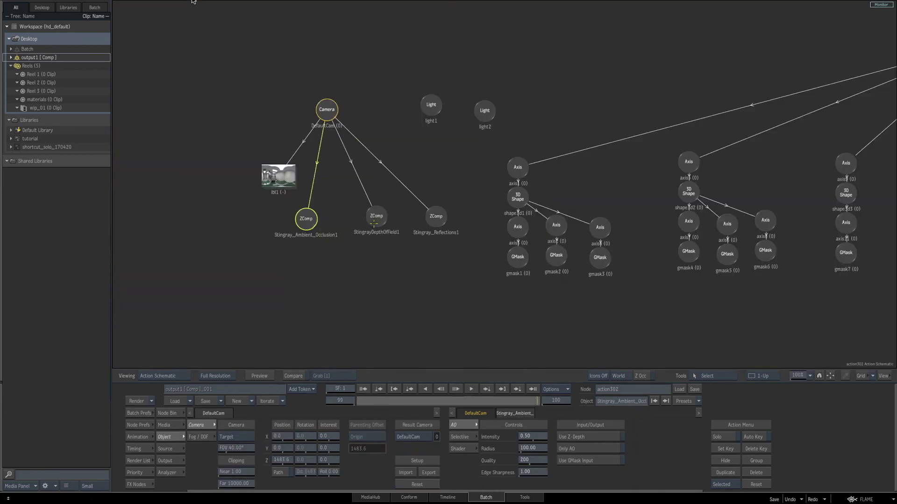
Step: Move the parent axis of the hands towards the camera, to about 563 in Z, to bring out the depth of field
click(378, 216)
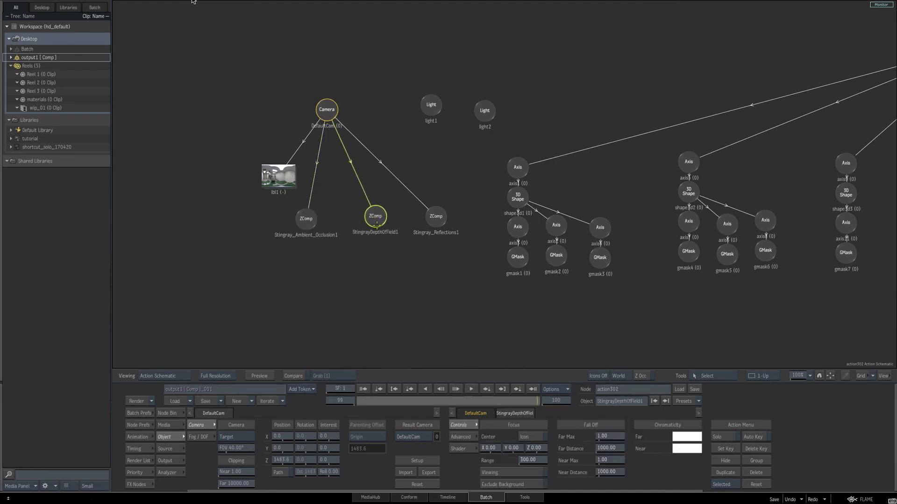
key(F4)
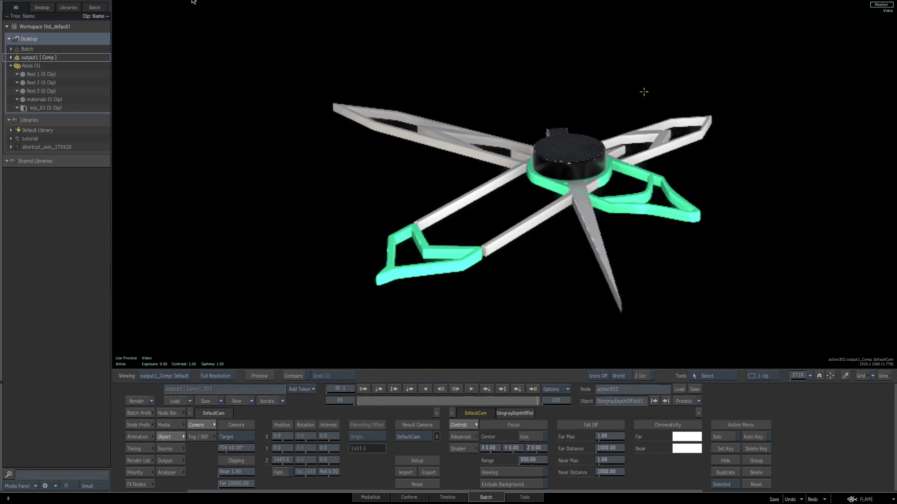
drag(799, 377, 747, 377)
drag(731, 297, 686, 288)
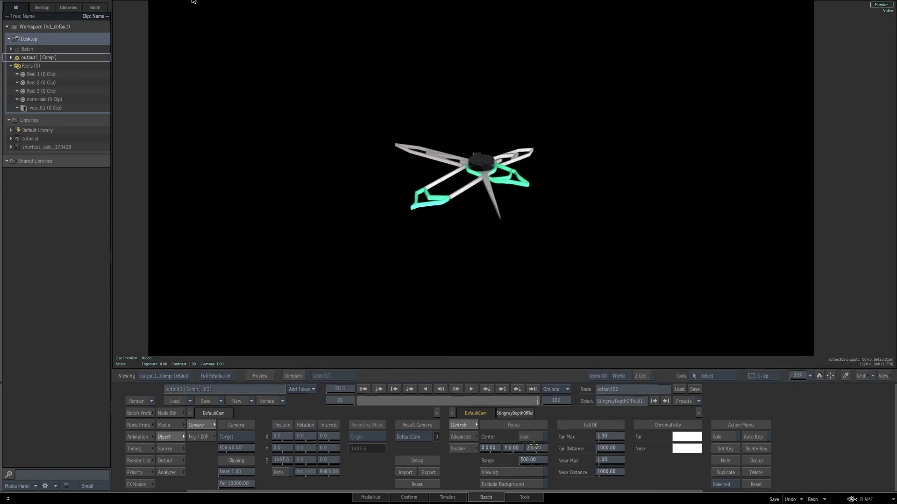
key(grave)
drag(658, 191, 300, 225)
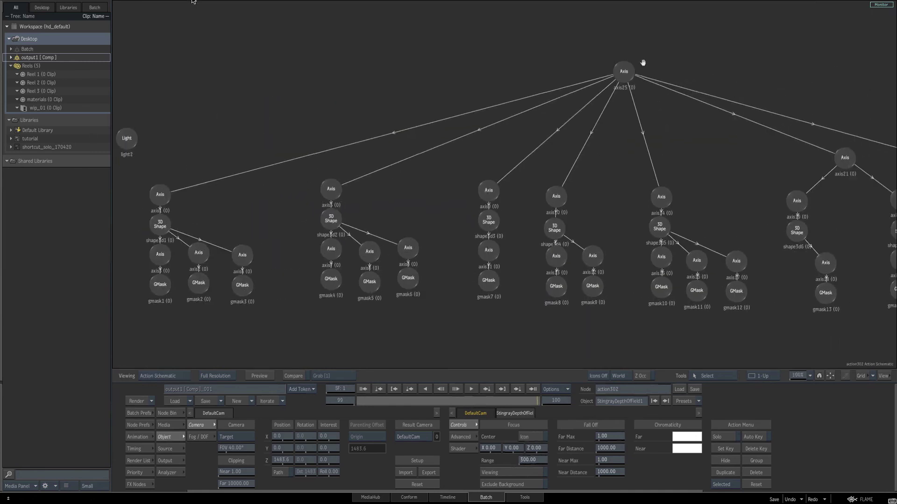
click(624, 72)
key(F4)
drag(236, 459, 345, 404)
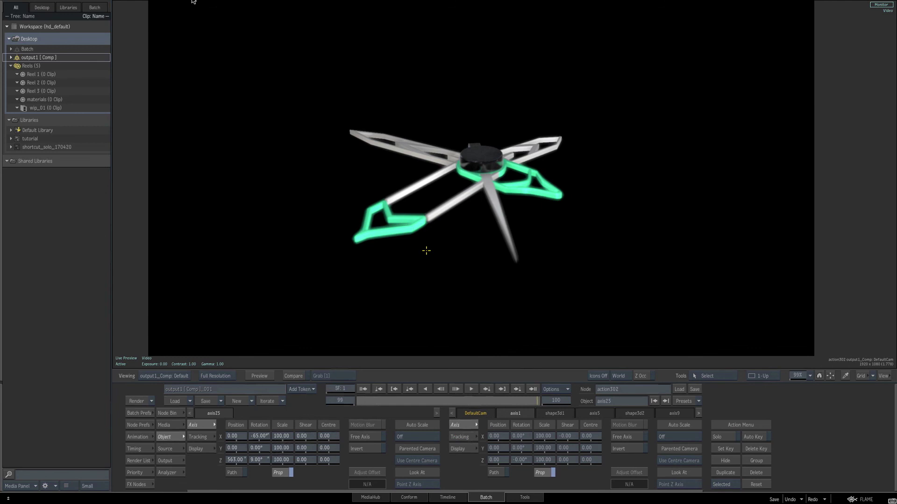
Step: Raise the Near Max falloff of the Stingray Depth of Field shader to 1.90
key(F4)
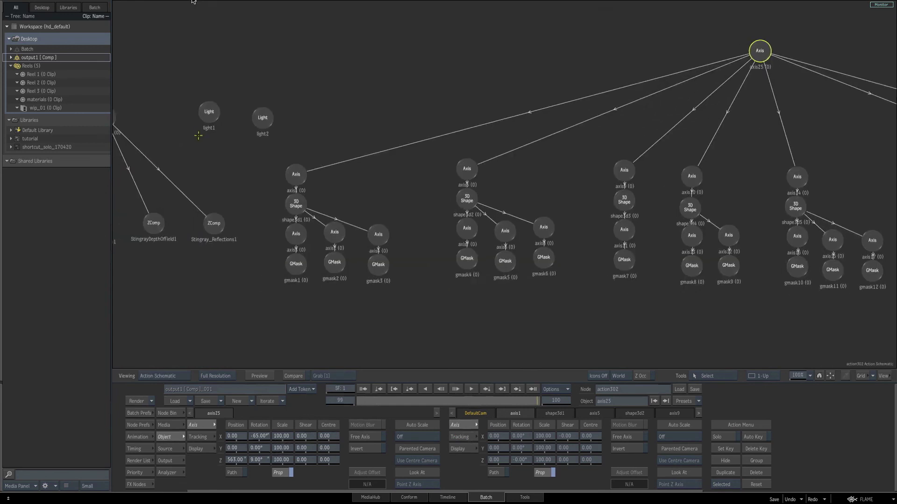
click(241, 193)
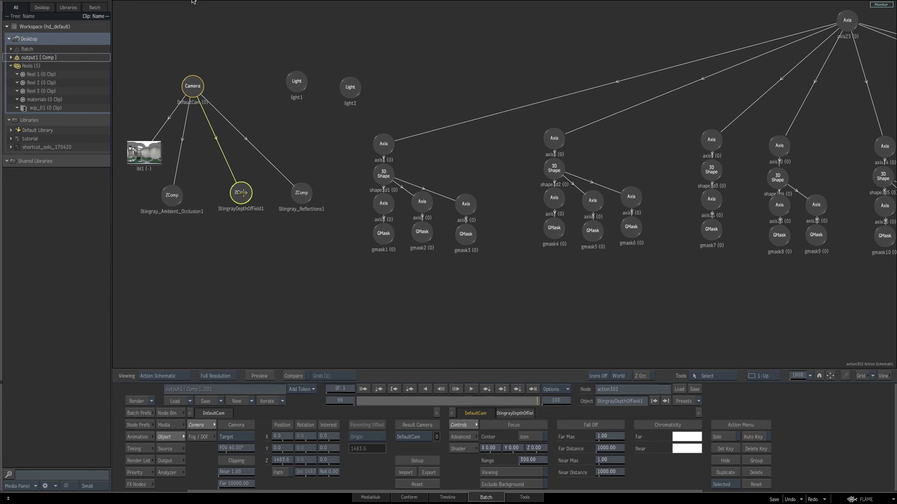
key(F4)
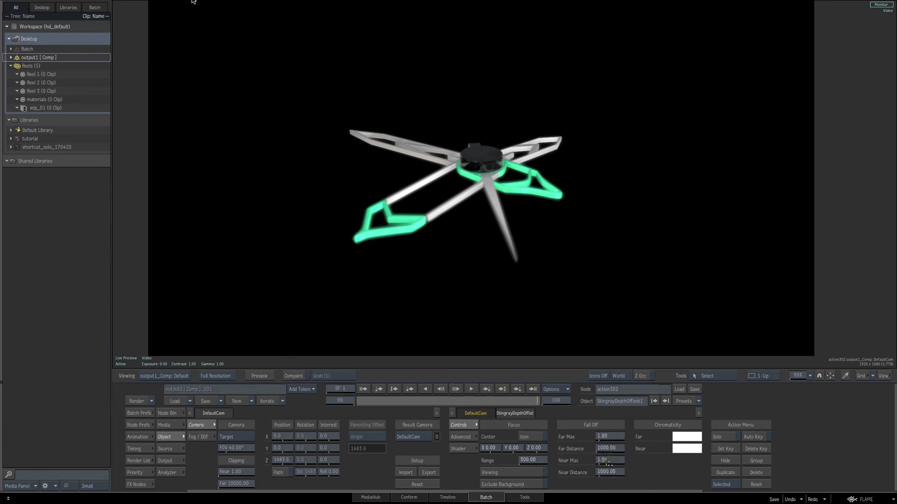
drag(605, 461, 620, 438)
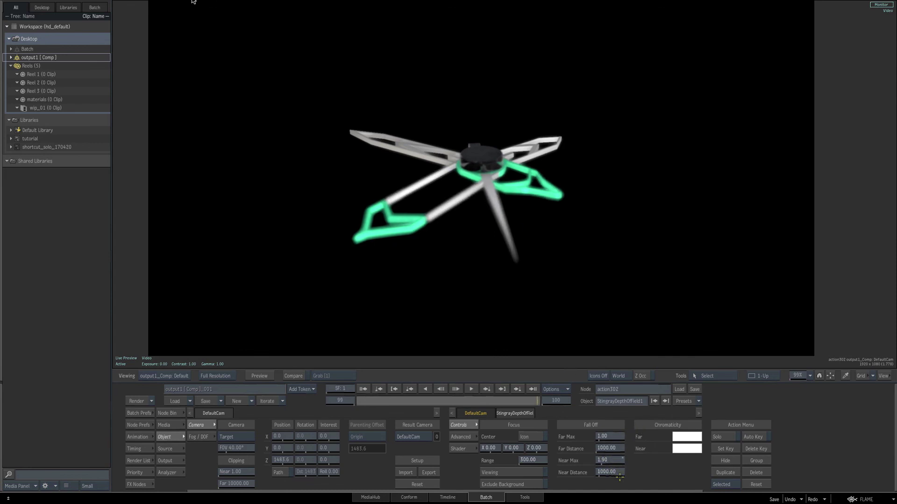
mouse_move(619, 477)
mouse_down()
mouse_move(577, 456)
mouse_move(615, 475)
mouse_up()
Step: Compare the render with the Stingray Depth of Field shader hidden and shown, using a close-up beside the schematic
key(alt+2)
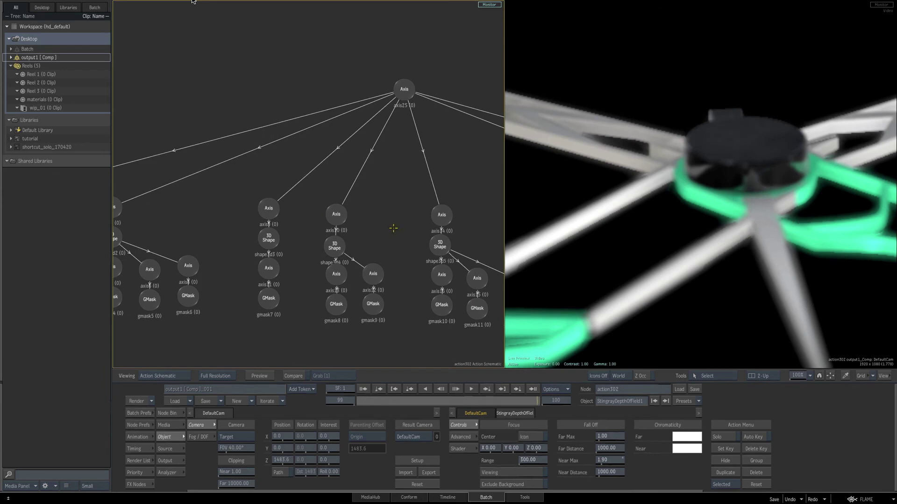
drag(384, 228, 443, 165)
drag(321, 254, 418, 252)
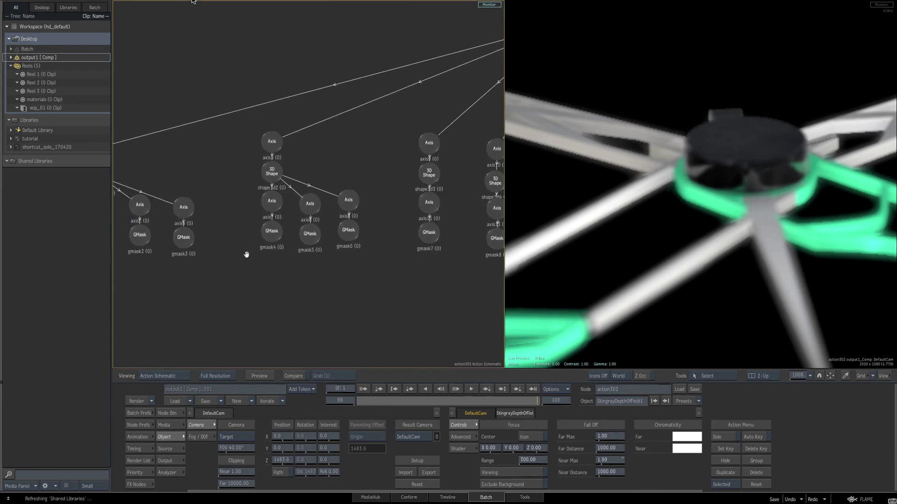
drag(246, 254, 429, 290)
drag(222, 178, 299, 194)
middle_drag(299, 194, 305, 258)
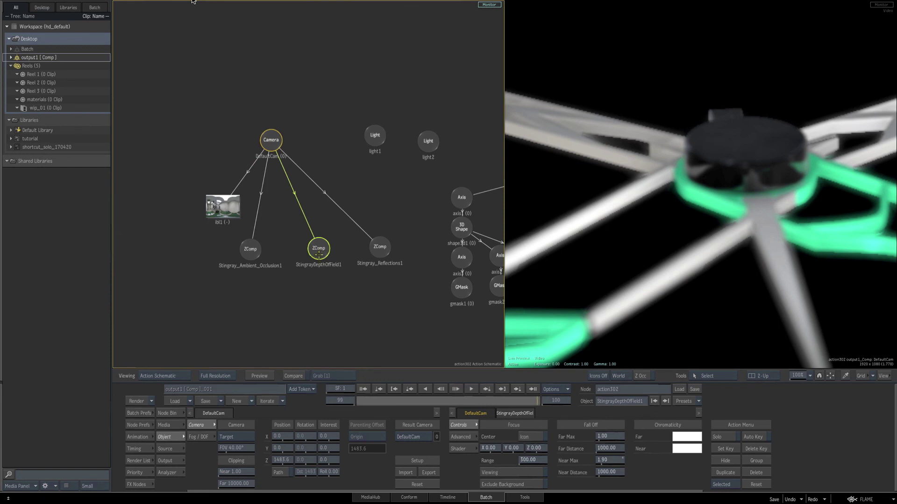
key(h)
key(h)
drag(804, 376, 739, 372)
click(784, 360)
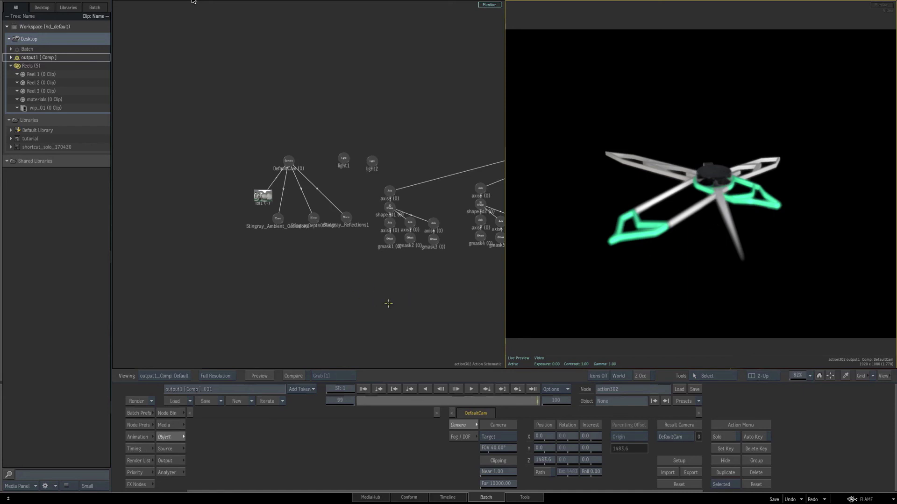
Step: Change the X rotation of the hands' parent axis to about -37° in the full-size result view
key(alt+1)
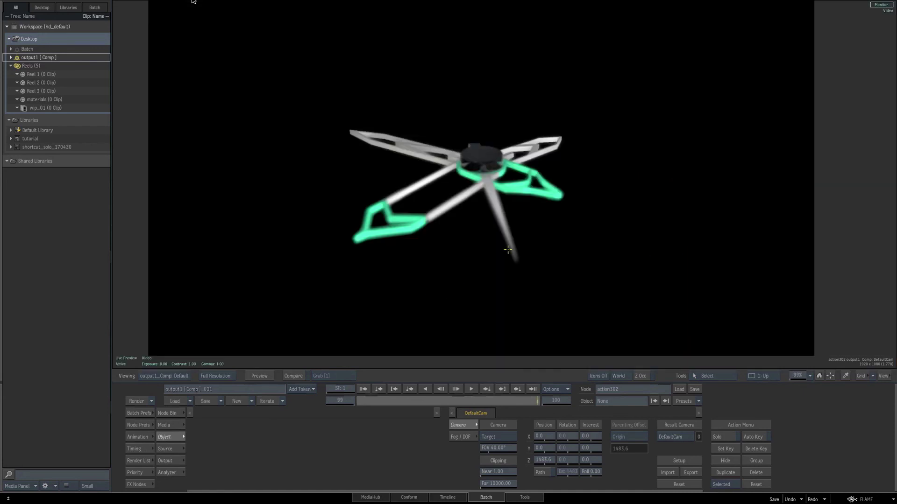
key(grave)
drag(683, 123, 520, 174)
click(676, 78)
key(F4)
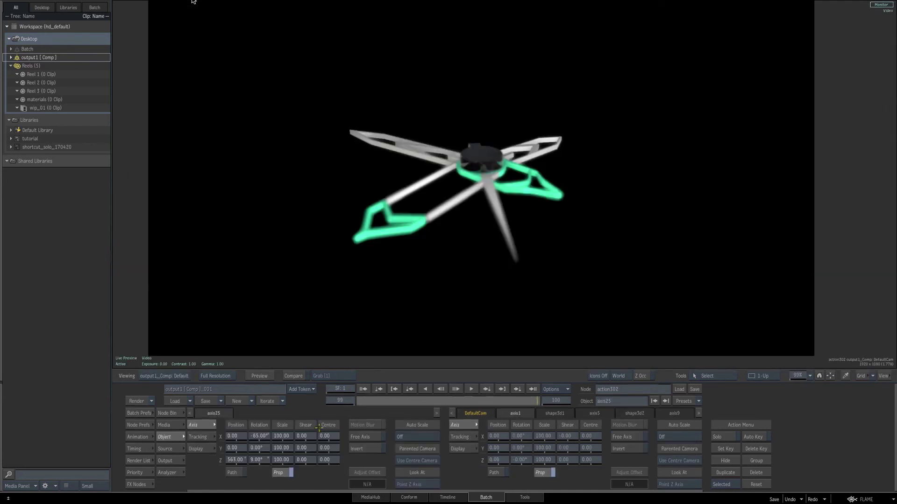
drag(269, 436, 272, 438)
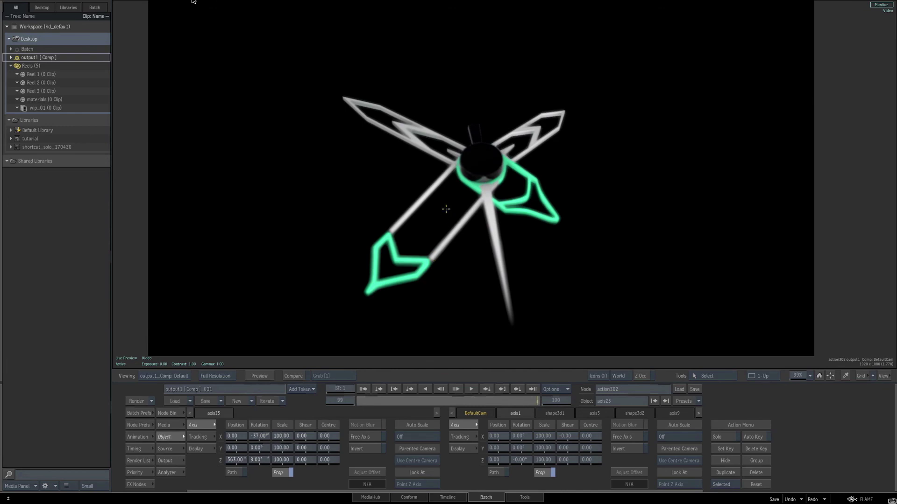